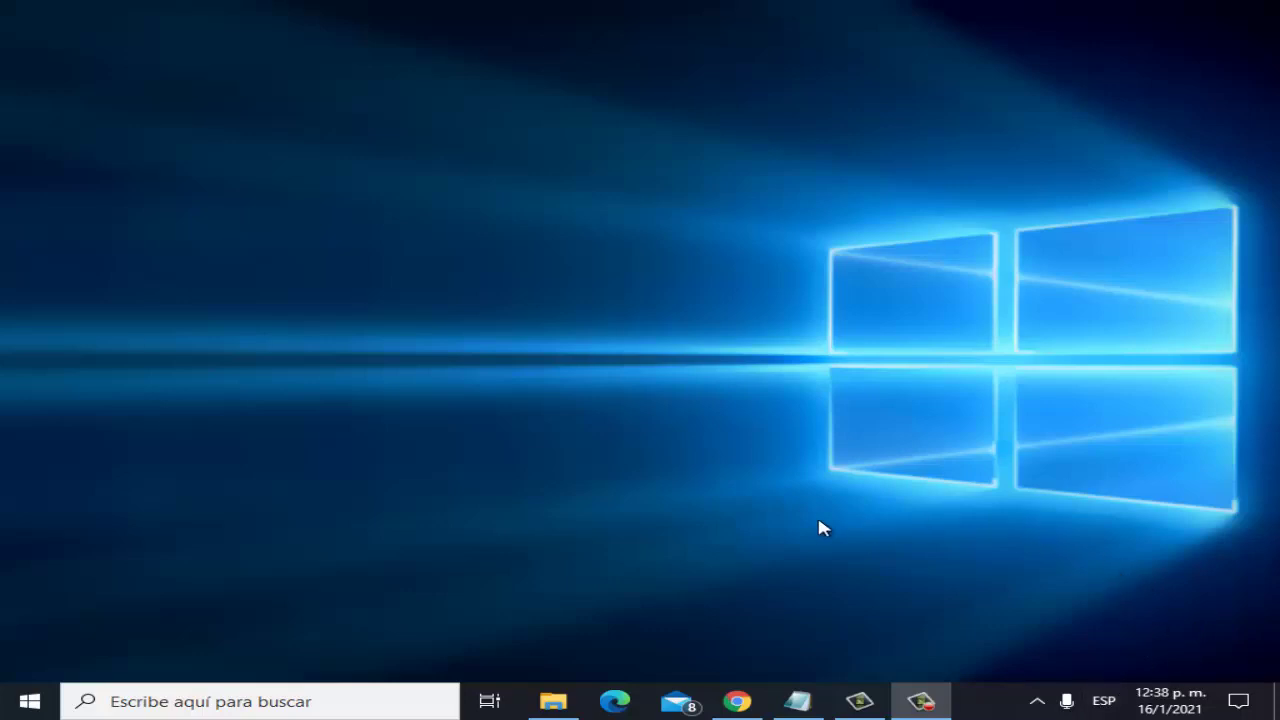
Search Windows for powershell and run Windows PowerShell as administrator
{"action": "left_click", "coordinate": [226, 699]}
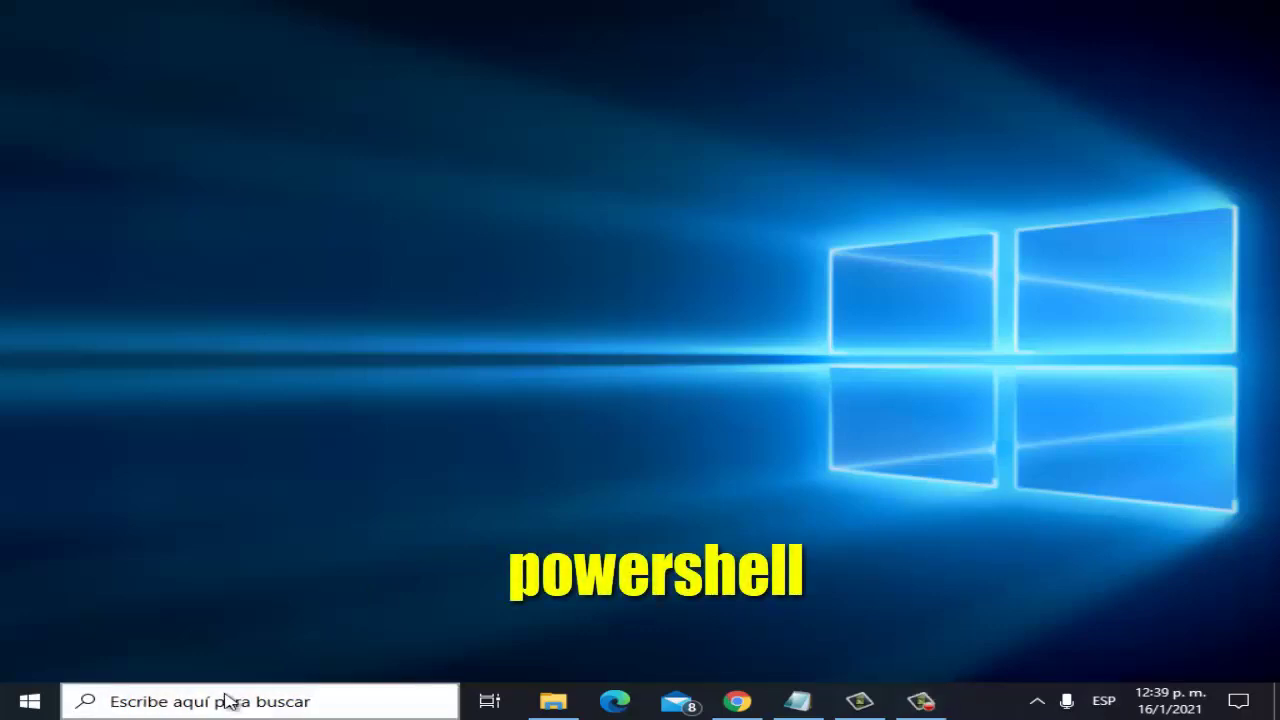
{"action": "type", "text": "powers"}
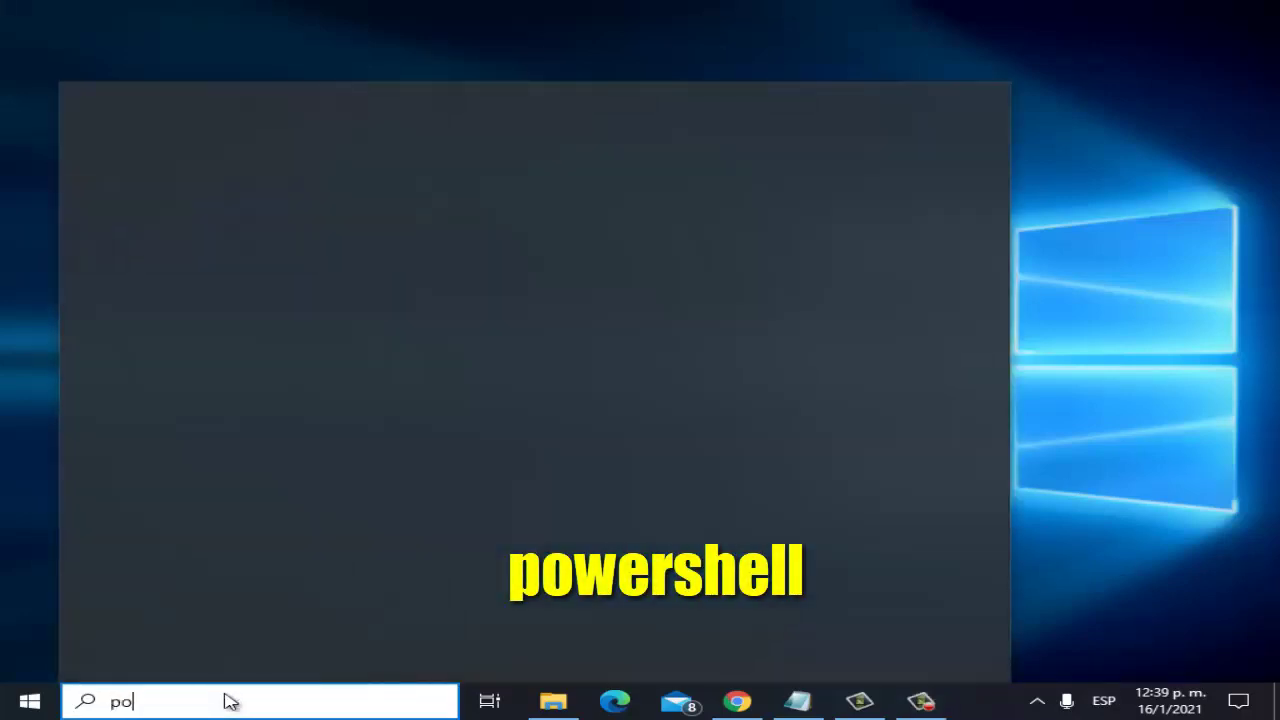
{"action": "type", "text": "hell"}
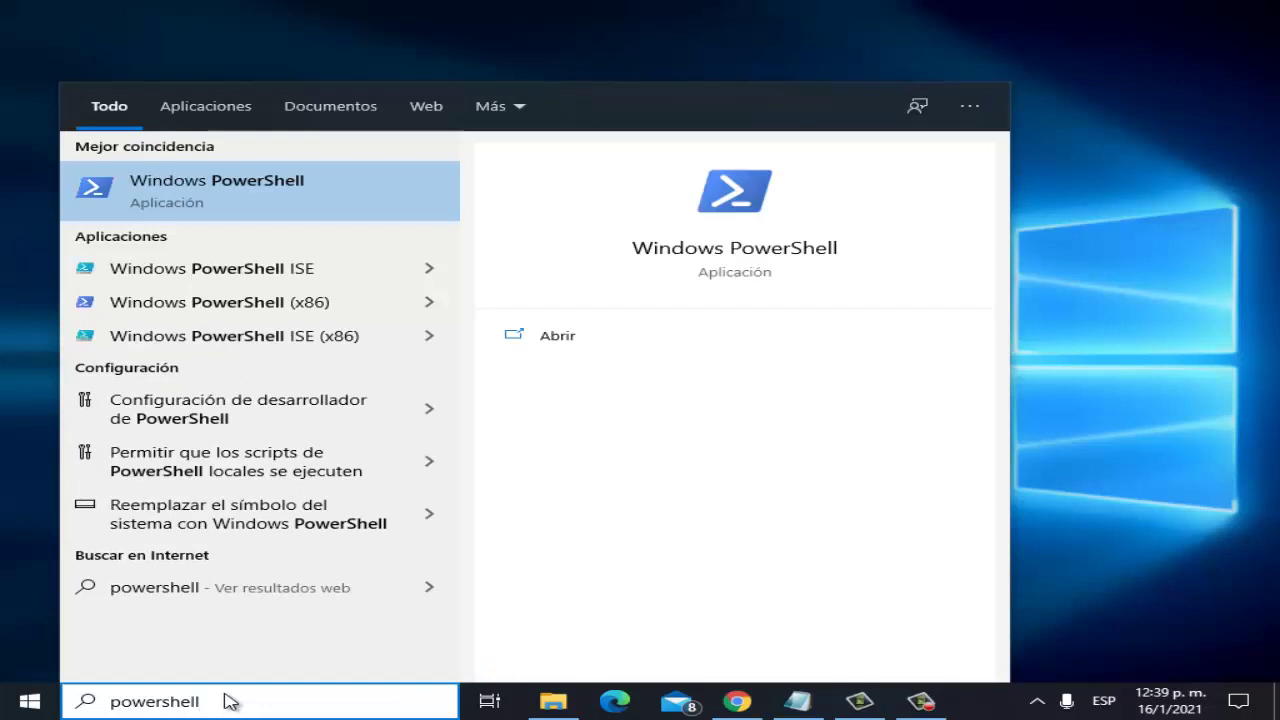
{"action": "right_click", "coordinate": [248, 203]}
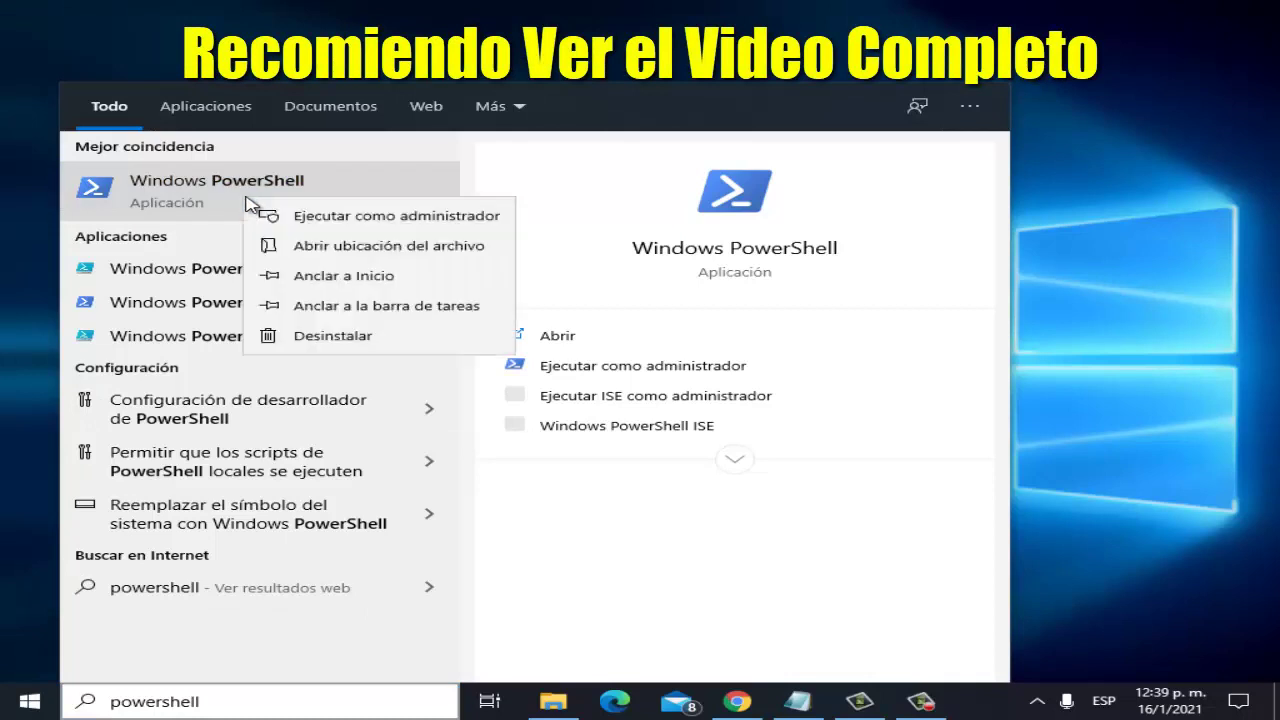
{"action": "left_click", "coordinate": [395, 216]}
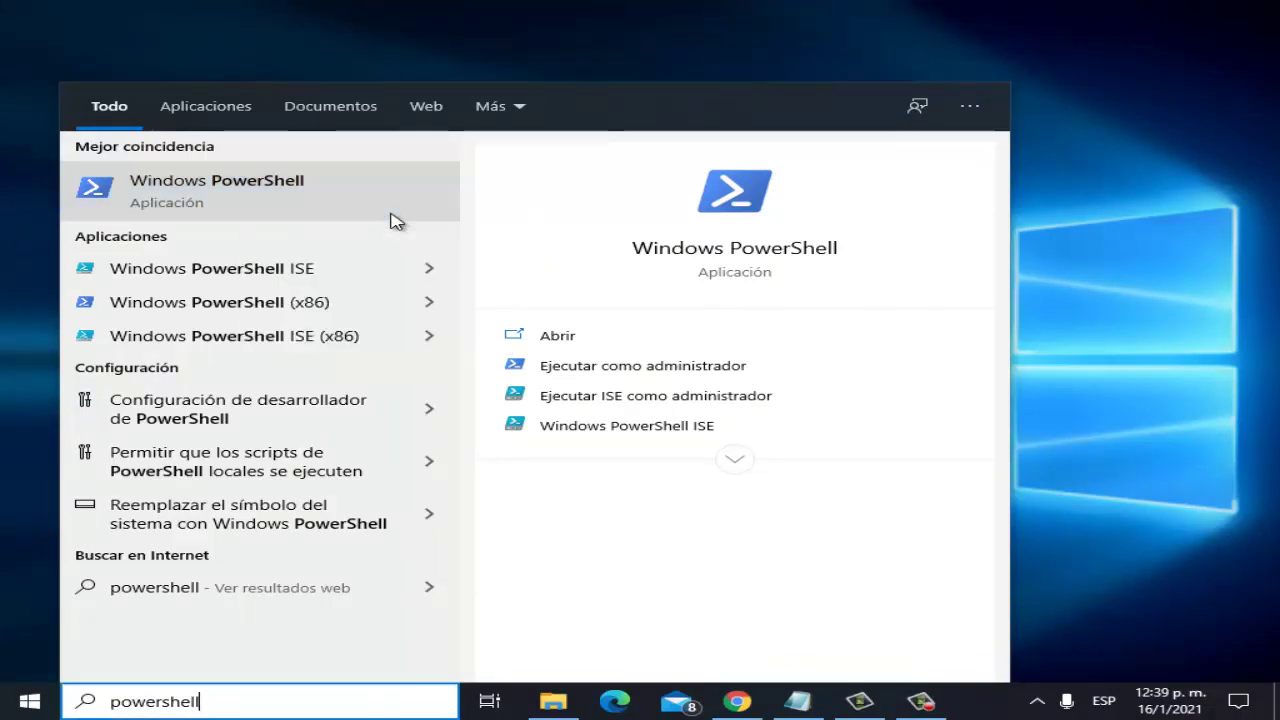
{"action": "right_click", "coordinate": [395, 220]}
{"action": "left_click", "coordinate": [399, 212]}
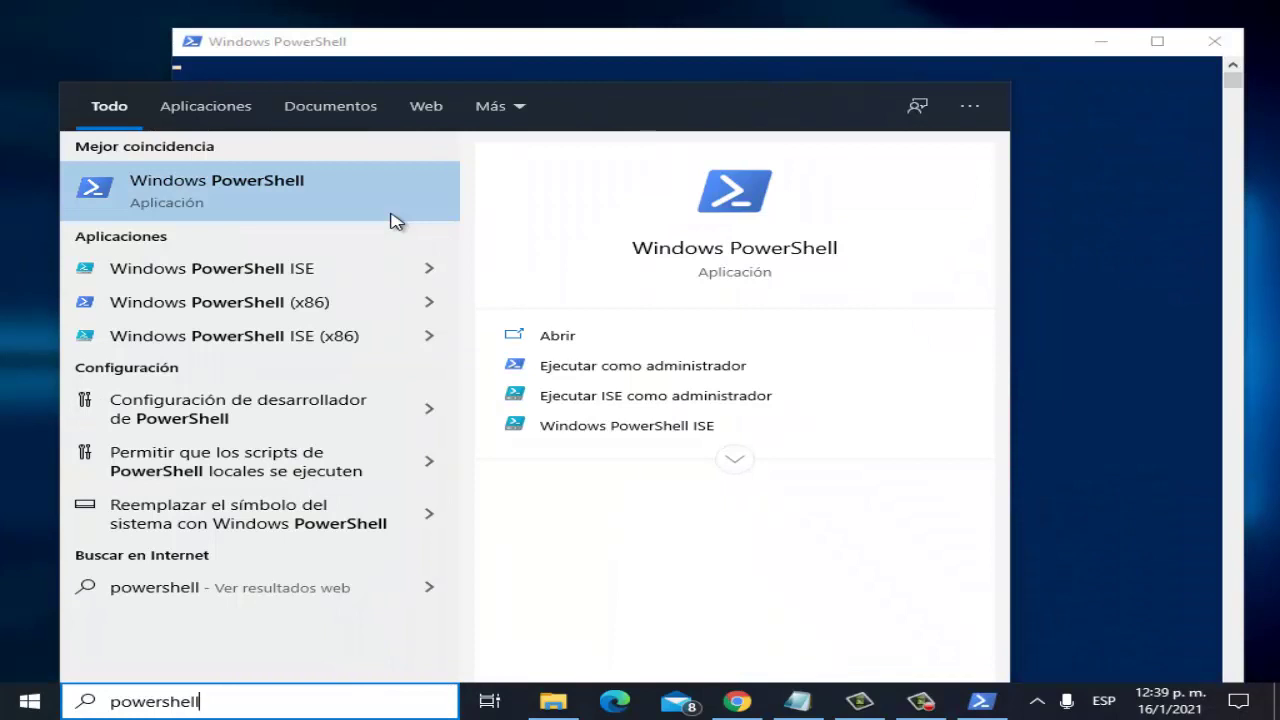
{"action": "left_click", "coordinate": [720, 50]}
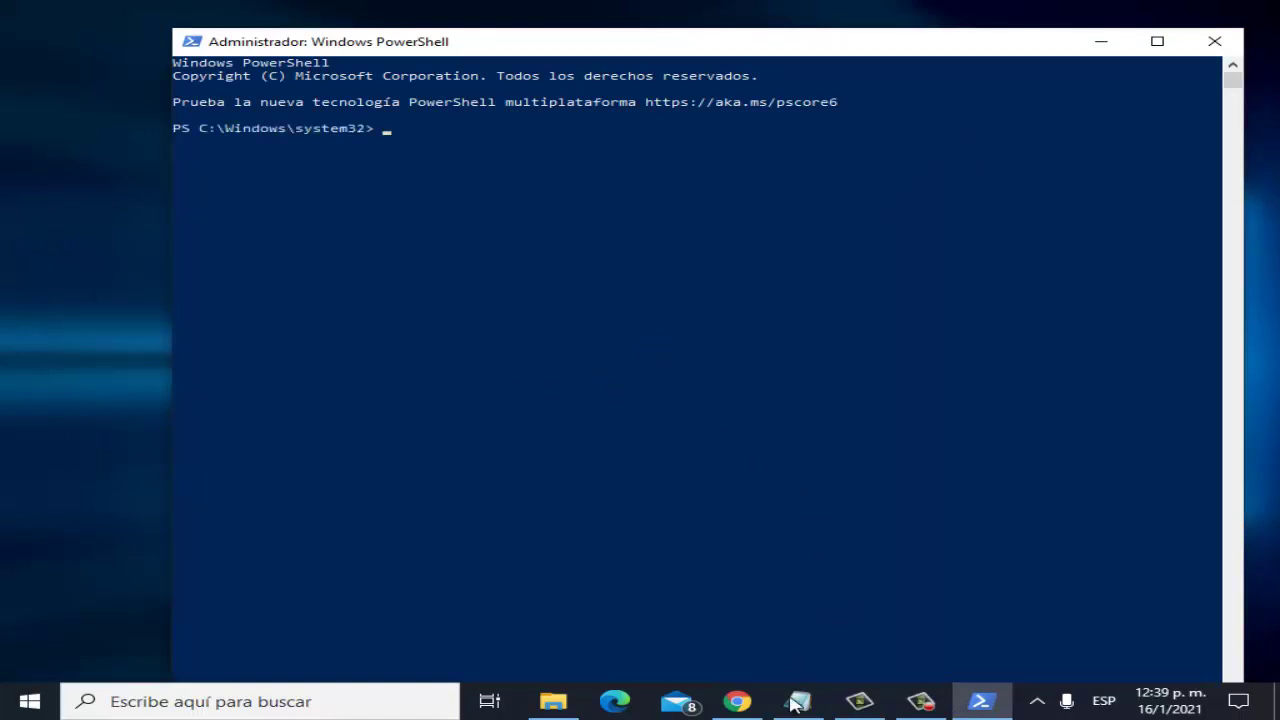
Switch to Notepad, copy DISM.exe /Online /Cleanup-image /Scanhealth from the notes and paste it at the administrator PowerShell prompt
{"action": "left_click", "coordinate": [797, 703]}
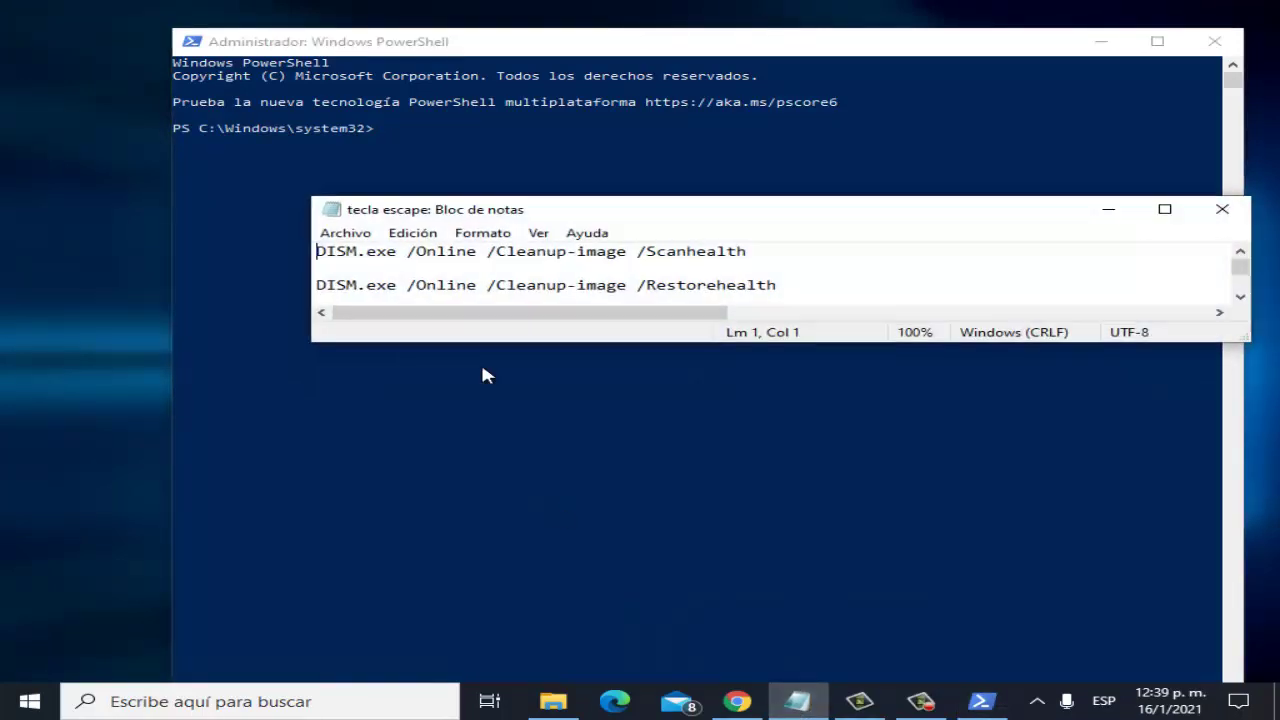
{"action": "left_click_drag", "start_coordinate": [758, 251], "coordinate": [316, 251]}
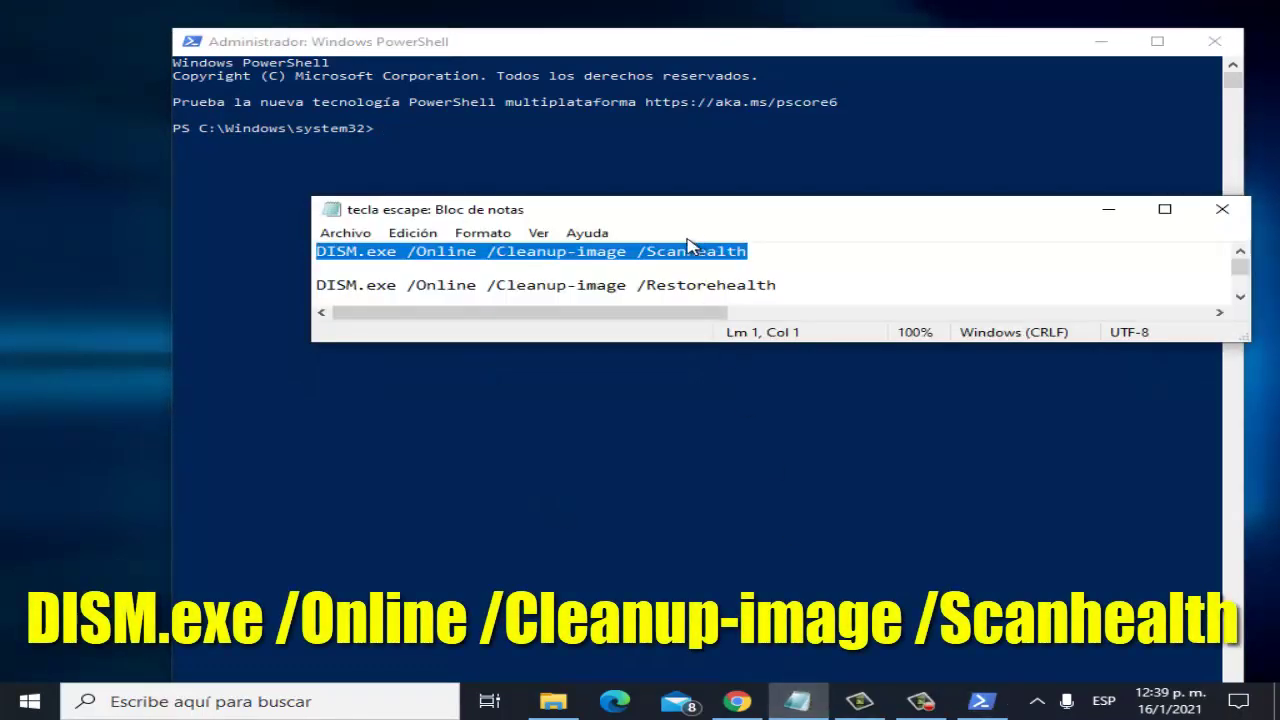
{"action": "right_click", "coordinate": [449, 46]}
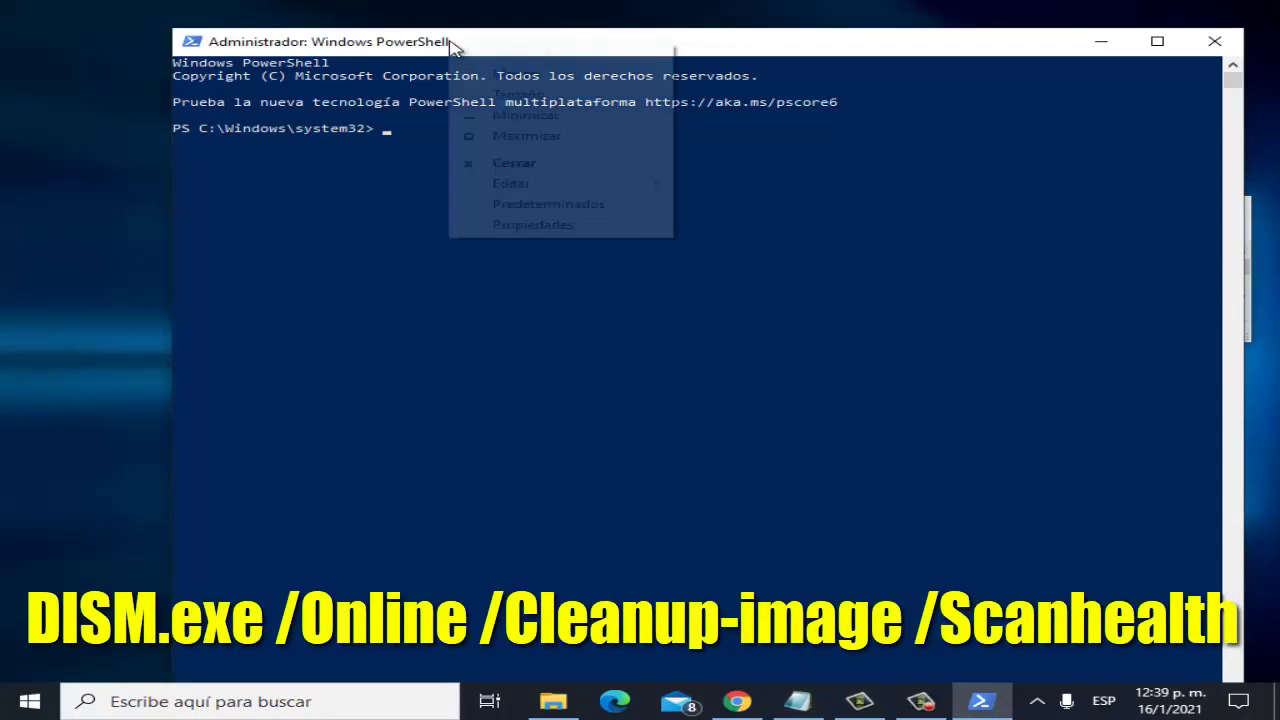
{"action": "mouse_move", "coordinate": [537, 193]}
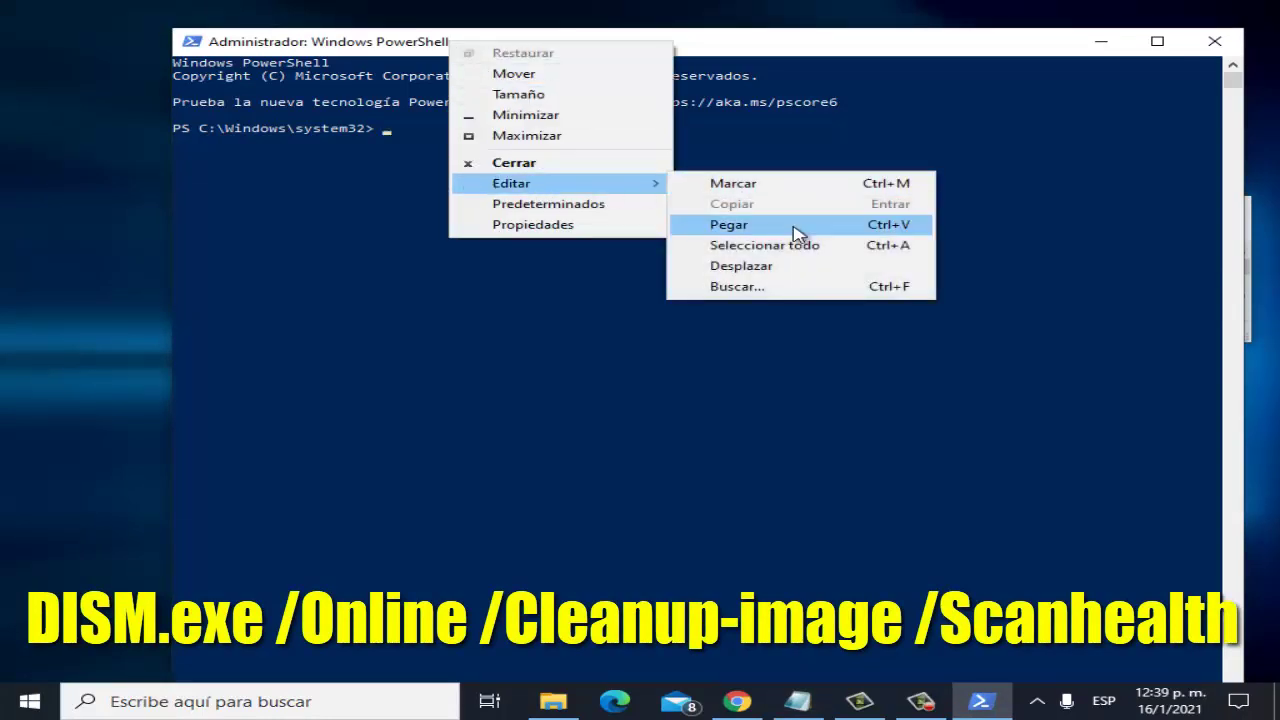
{"action": "left_click", "coordinate": [796, 229]}
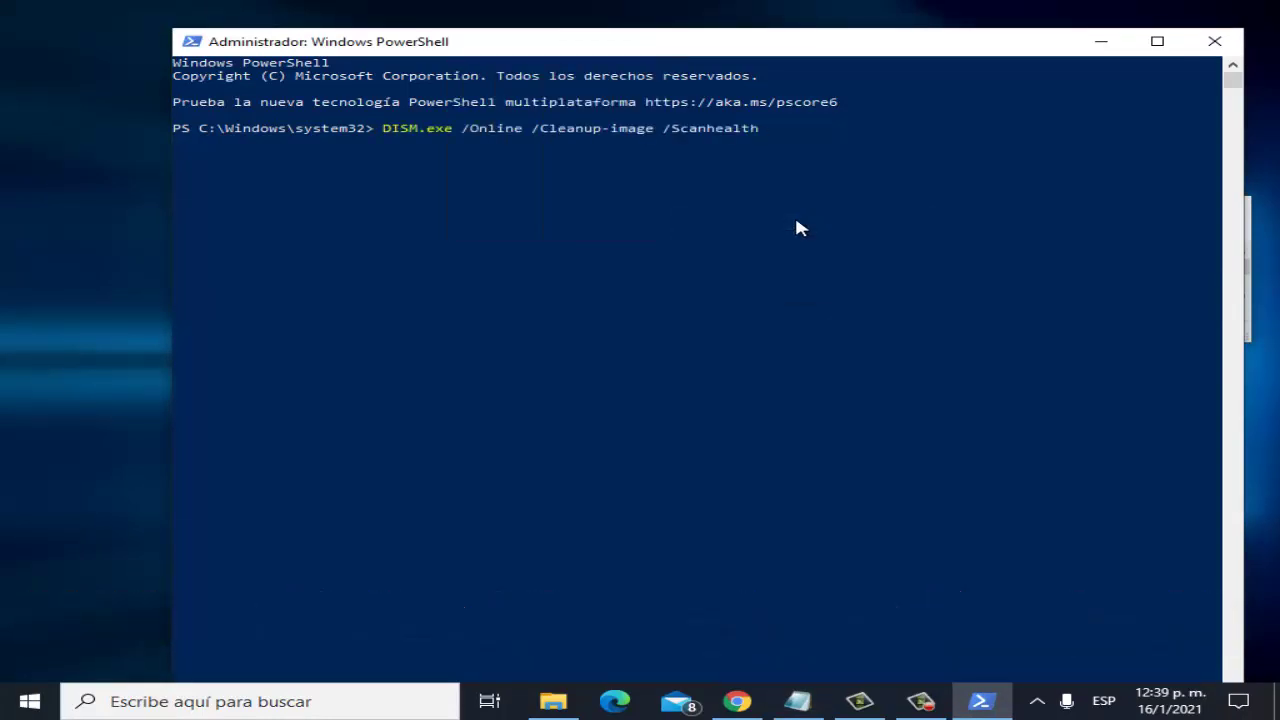
Erase the whole Scanhealth command from the PowerShell prompt
{"action": "key", "text": "BackSpace"}
{"action": "key", "text": "BackSpace"}
{"action": "key", "text": "BackSpace"}
{"action": "key", "text": "BackSpace"}
{"action": "key", "text": "BackSpace"}
{"action": "key", "text": "BackSpace"}
{"action": "key", "text": "BackSpace"}
{"action": "key", "text": "BackSpace"}
{"action": "key", "text": "BackSpace"}
{"action": "key", "text": "BackSpace"}
{"action": "key", "text": "BackSpace"}
{"action": "key", "text": "BackSpace"}
{"action": "key", "text": "BackSpace"}
{"action": "key", "text": "BackSpace"}
{"action": "key", "text": "BackSpace"}
{"action": "key", "text": "BackSpace"}
{"action": "key", "text": "BackSpace"}
{"action": "key", "text": "BackSpace"}
{"action": "key", "text": "BackSpace"}
{"action": "key", "text": "BackSpace"}
{"action": "key", "text": "BackSpace"}
{"action": "key", "text": "BackSpace"}
{"action": "key", "text": "BackSpace"}
{"action": "key", "text": "BackSpace"}
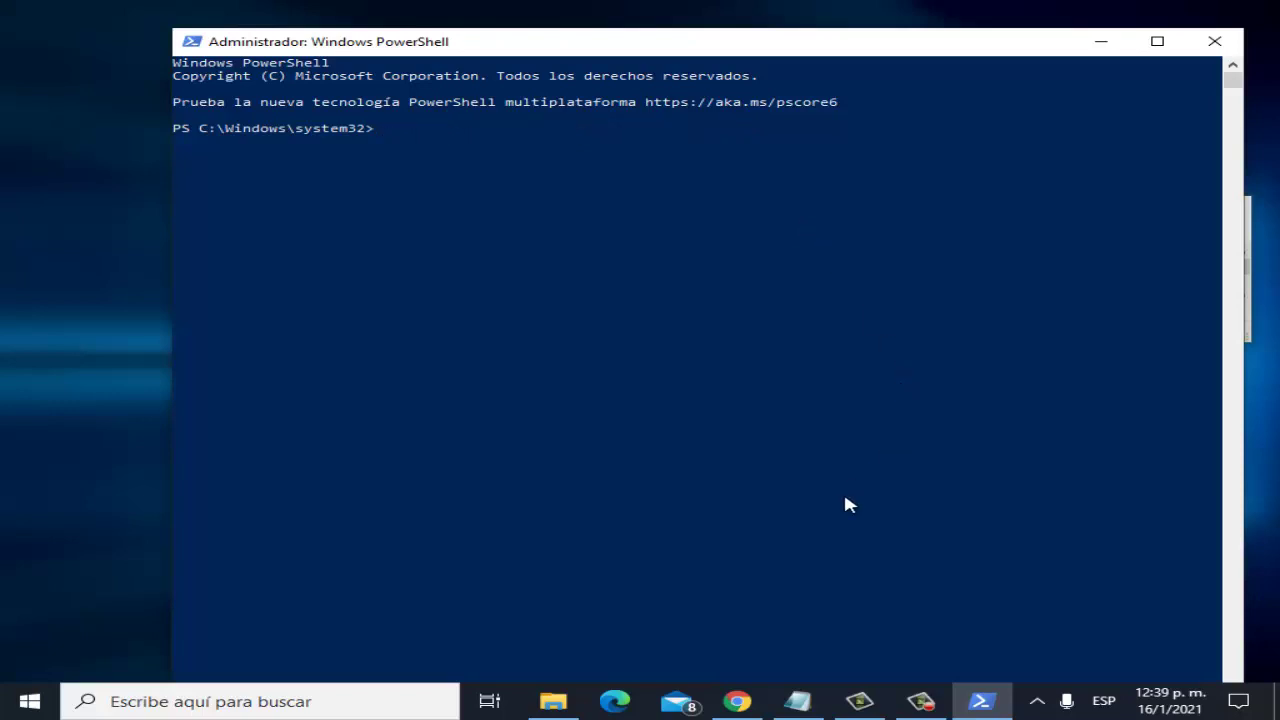
Switch to Notepad, copy DISM.exe /Online /Cleanup-image /Restorehealth from the notes and paste it at the PowerShell prompt
{"action": "left_click", "coordinate": [797, 701]}
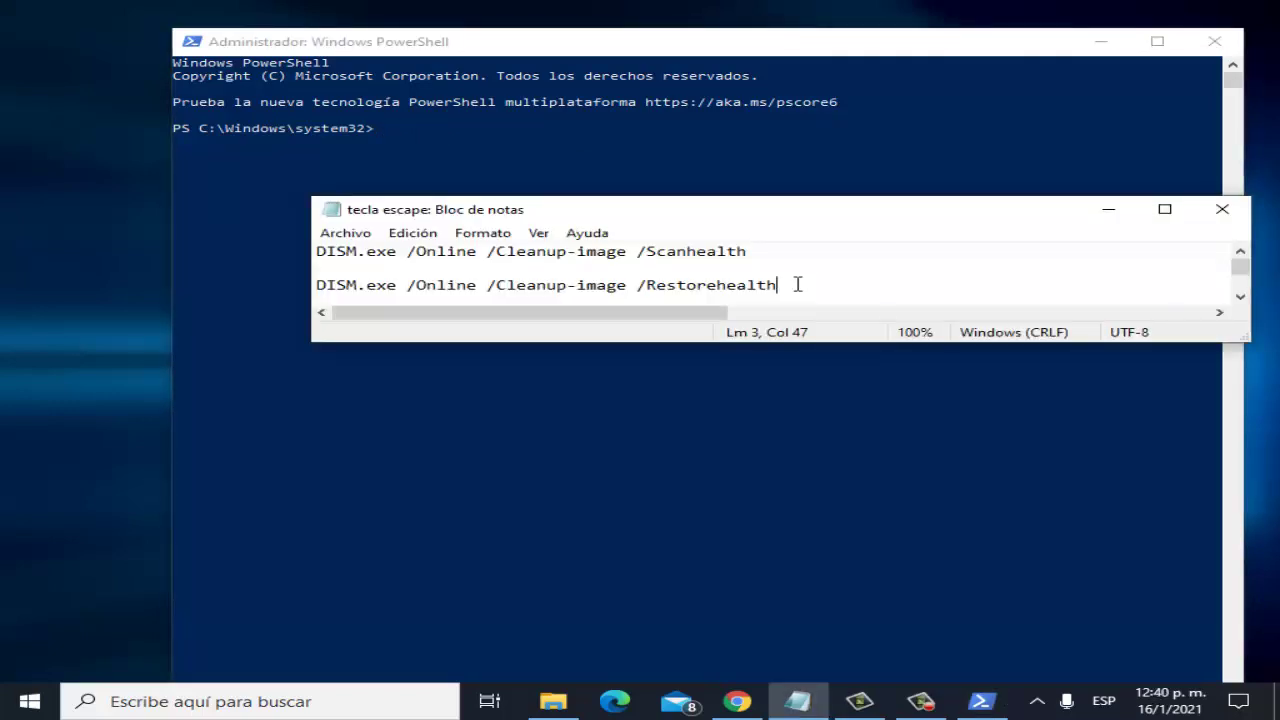
{"action": "left_click_drag", "start_coordinate": [797, 285], "coordinate": [318, 285]}
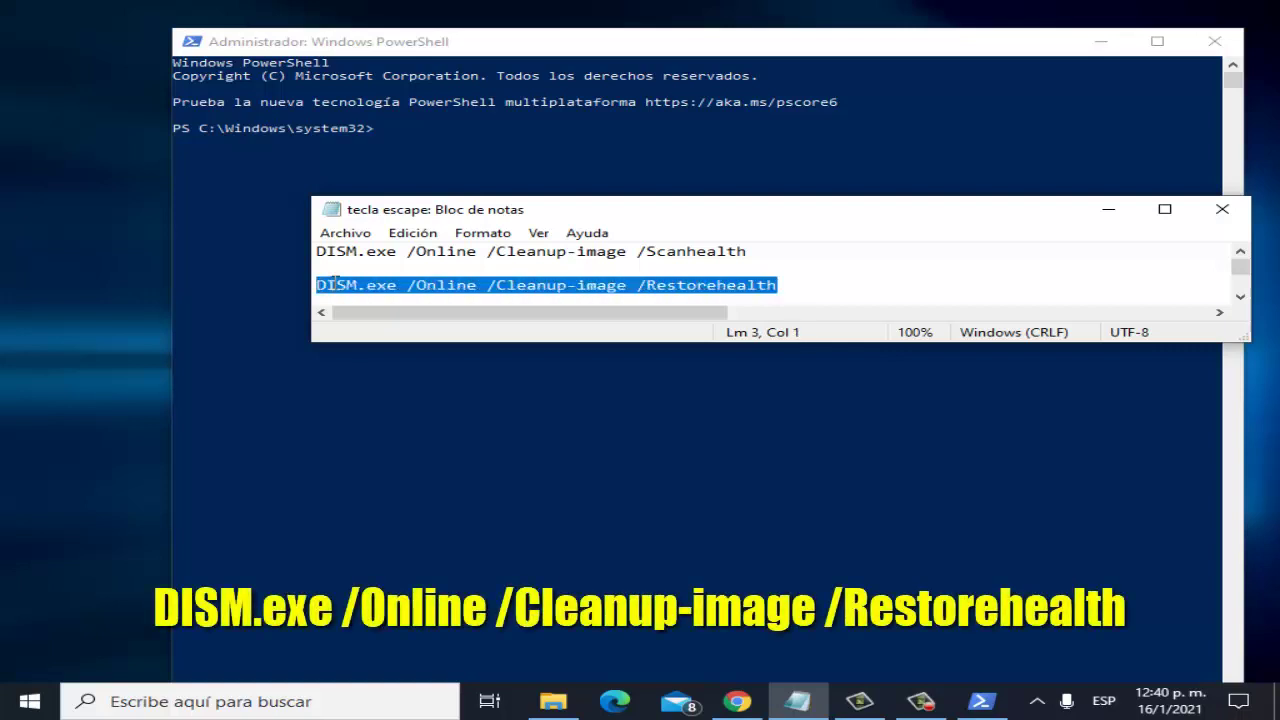
{"action": "right_click", "coordinate": [331, 284]}
{"action": "left_click", "coordinate": [435, 342]}
{"action": "right_click", "coordinate": [544, 43]}
{"action": "mouse_move", "coordinate": [730, 188]}
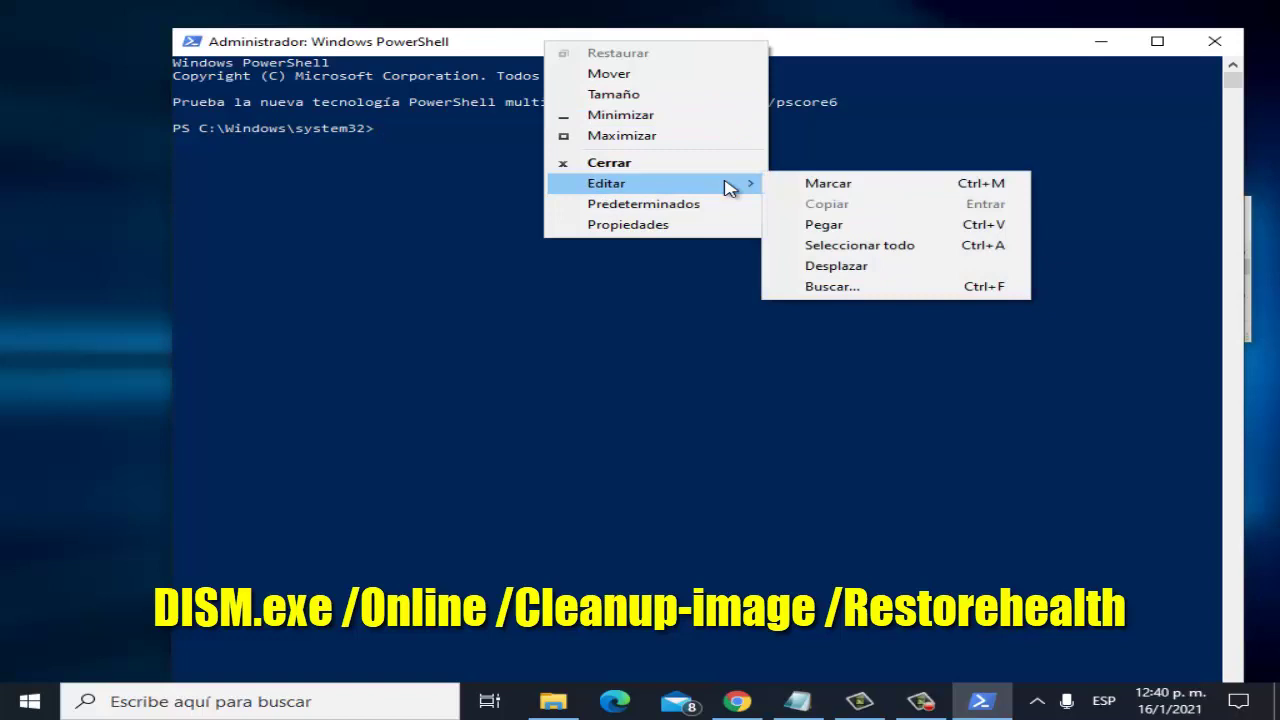
{"action": "left_click", "coordinate": [884, 226]}
Erase the whole Restorehealth command from the PowerShell prompt
{"action": "key", "text": "BackSpace"}
{"action": "key", "text": "BackSpace"}
{"action": "key", "text": "BackSpace"}
{"action": "key", "text": "BackSpace"}
{"action": "key", "text": "BackSpace"}
{"action": "key", "text": "BackSpace"}
{"action": "key", "text": "BackSpace"}
{"action": "key", "text": "BackSpace"}
{"action": "key", "text": "BackSpace"}
{"action": "key", "text": "BackSpace"}
{"action": "key", "text": "BackSpace"}
{"action": "key", "text": "BackSpace"}
{"action": "key", "text": "BackSpace"}
{"action": "key", "text": "BackSpace"}
{"action": "key", "text": "BackSpace"}
{"action": "key", "text": "BackSpace"}
{"action": "key", "text": "BackSpace"}
{"action": "key", "text": "BackSpace"}
{"action": "key", "text": "BackSpace"}
{"action": "key", "text": "BackSpace"}
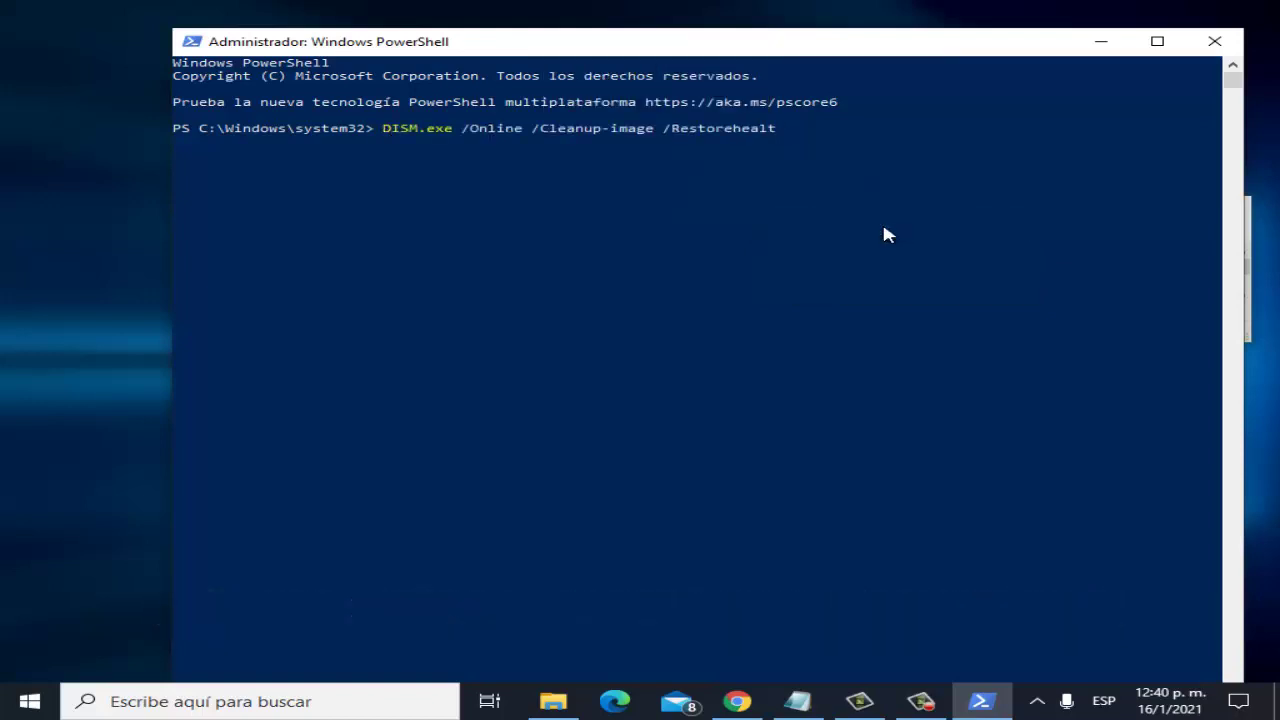
{"action": "key", "text": "BackSpace"}
{"action": "key", "text": "BackSpace"}
{"action": "key", "text": "BackSpace"}
{"action": "key", "text": "BackSpace"}
{"action": "key", "text": "BackSpace"}
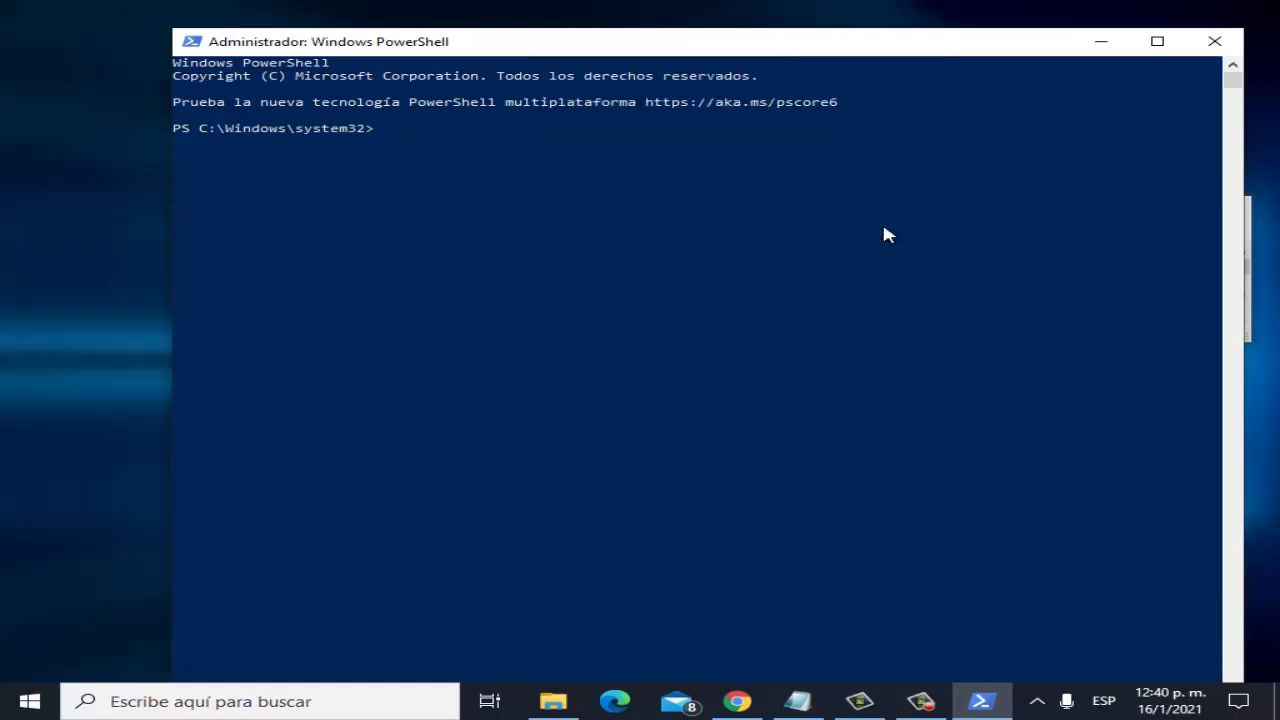
Copy DISM.exe /Online /Cleanup-image /StartComponentCleanup from the Notepad notes, paste it at the PowerShell prompt and clear the line
{"action": "left_click", "coordinate": [797, 701]}
{"action": "left_click", "coordinate": [1240, 296]}
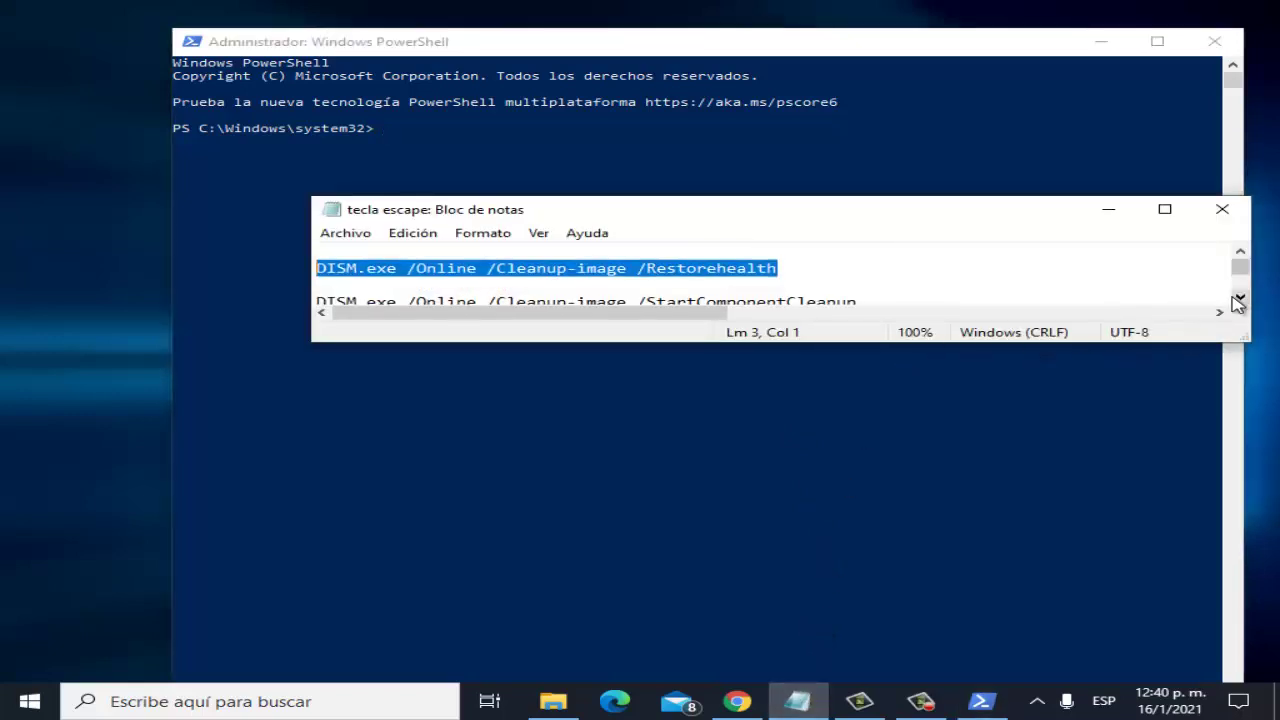
{"action": "left_click_drag", "start_coordinate": [861, 290], "coordinate": [308, 286]}
{"action": "right_click", "coordinate": [359, 284]}
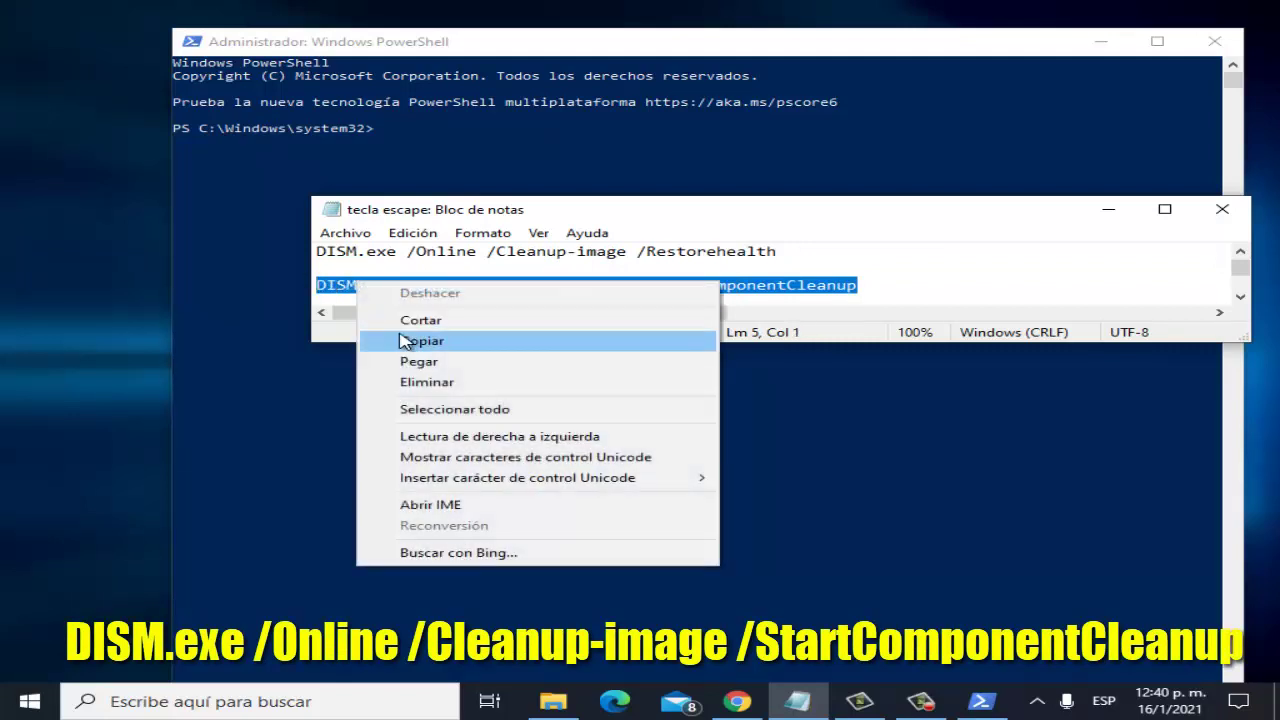
{"action": "left_click", "coordinate": [365, 340]}
{"action": "left_click", "coordinate": [518, 47]}
{"action": "right_click", "coordinate": [518, 47]}
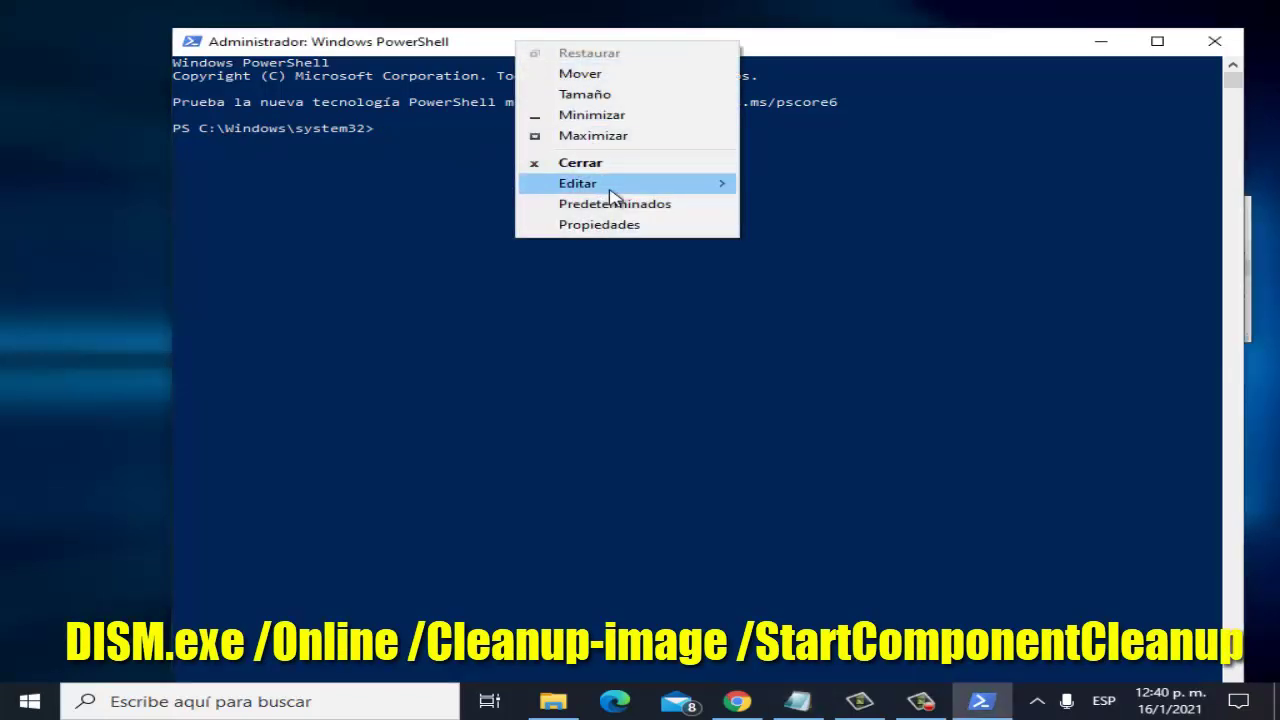
{"action": "mouse_move", "coordinate": [614, 194]}
{"action": "left_click", "coordinate": [860, 232]}
{"action": "key", "text": "Escape"}
Copy the Sfc /Scannow command from the Notepad notes and paste it at the PowerShell prompt
{"action": "left_click", "coordinate": [1246, 303]}
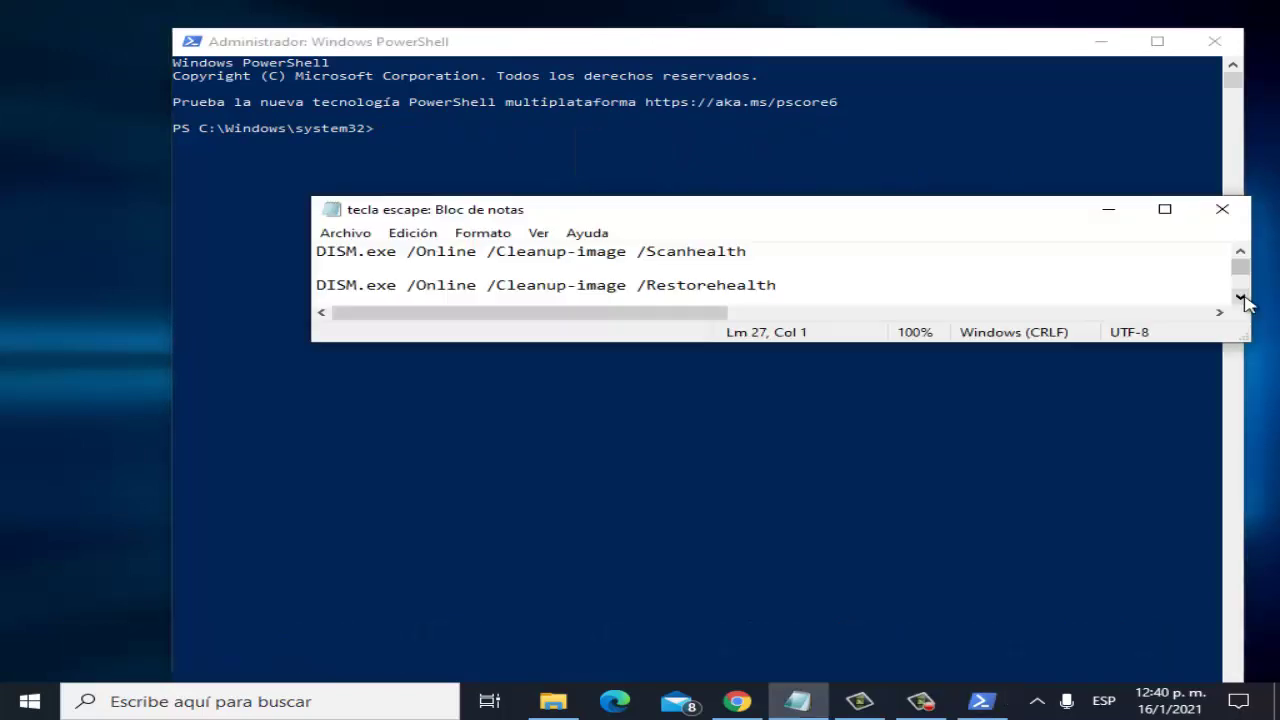
{"action": "left_click", "coordinate": [1241, 297]}
{"action": "left_click", "coordinate": [1241, 297]}
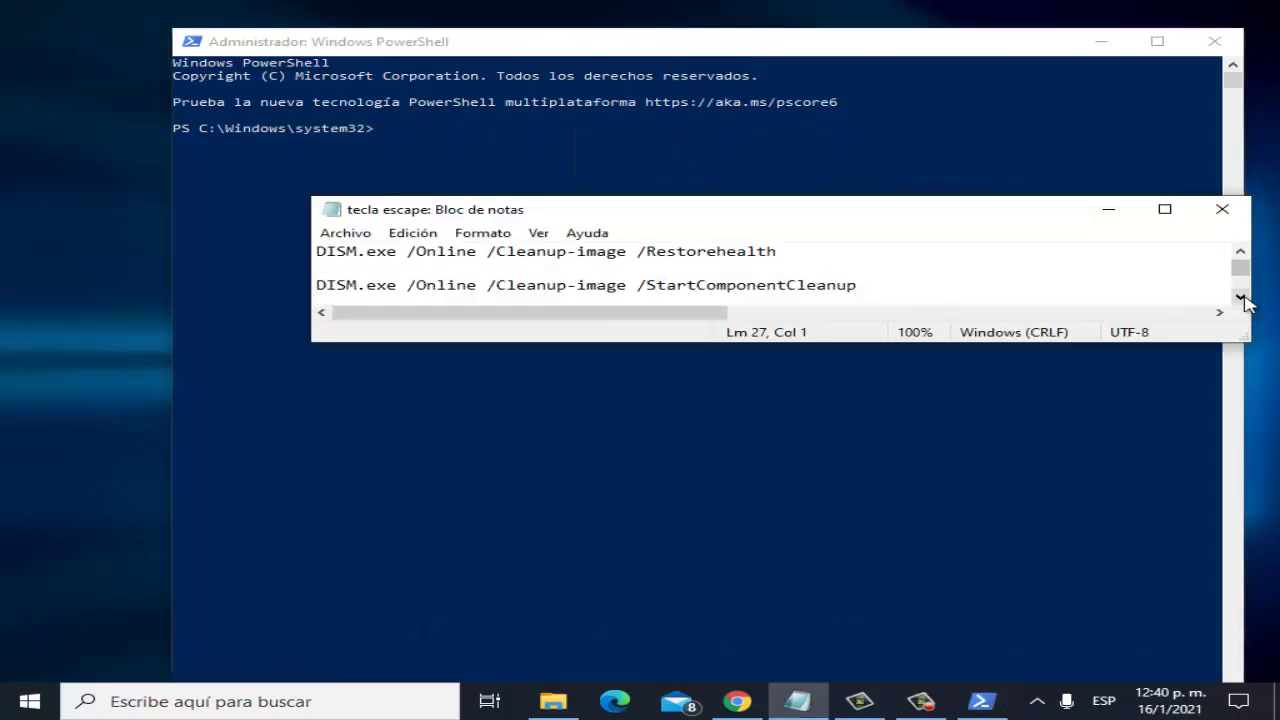
{"action": "left_click", "coordinate": [1241, 297]}
{"action": "left_click", "coordinate": [1241, 297]}
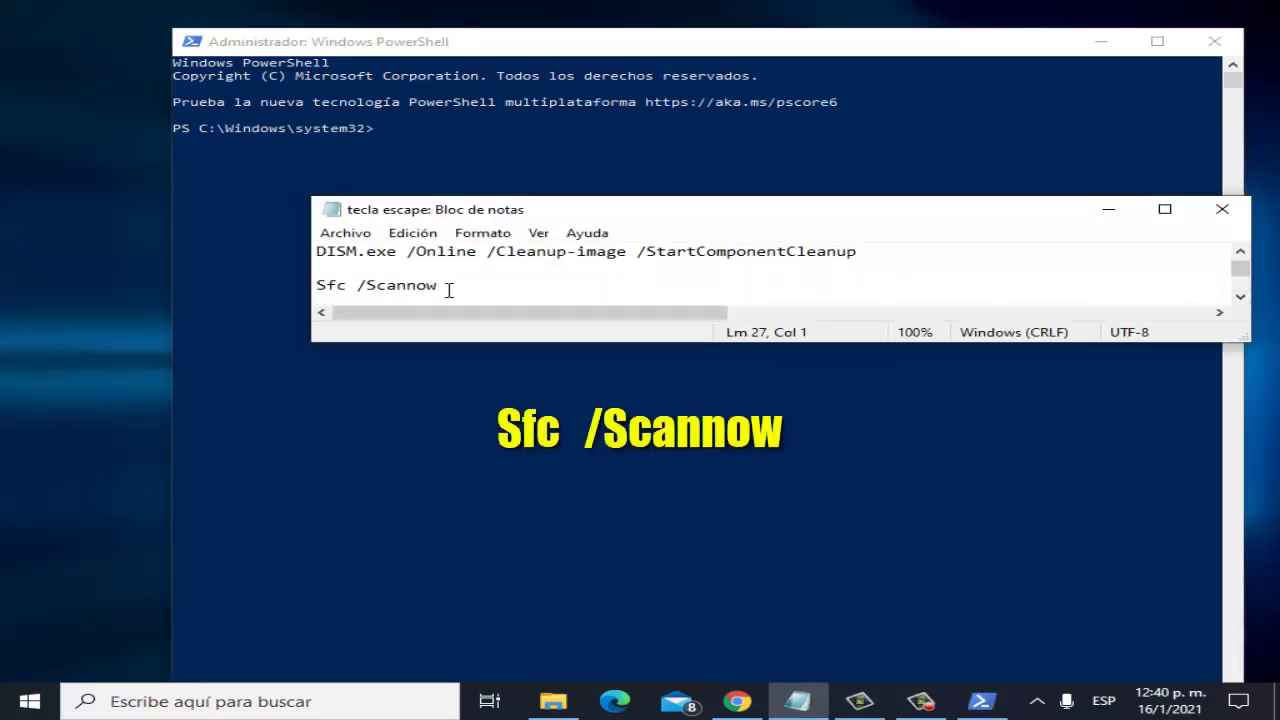
{"action": "left_click_drag", "start_coordinate": [440, 287], "coordinate": [316, 288]}
{"action": "right_click", "coordinate": [335, 281]}
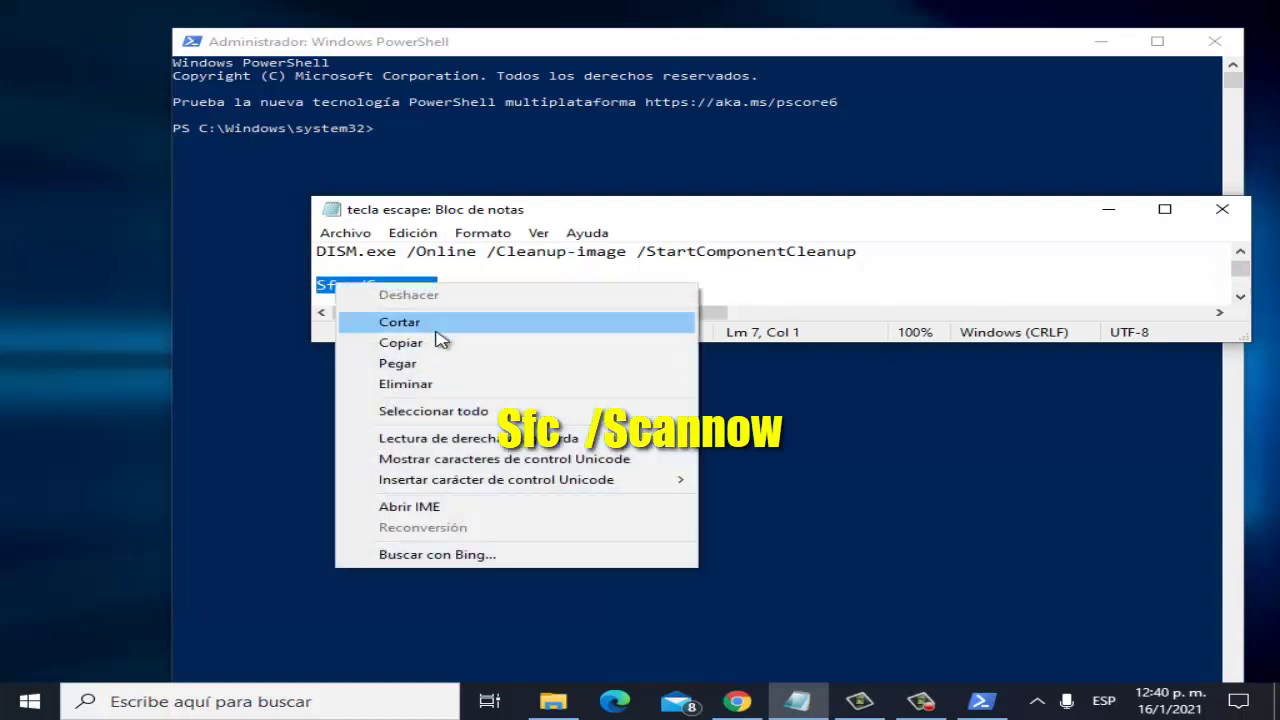
{"action": "left_click", "coordinate": [437, 342]}
{"action": "right_click", "coordinate": [533, 50]}
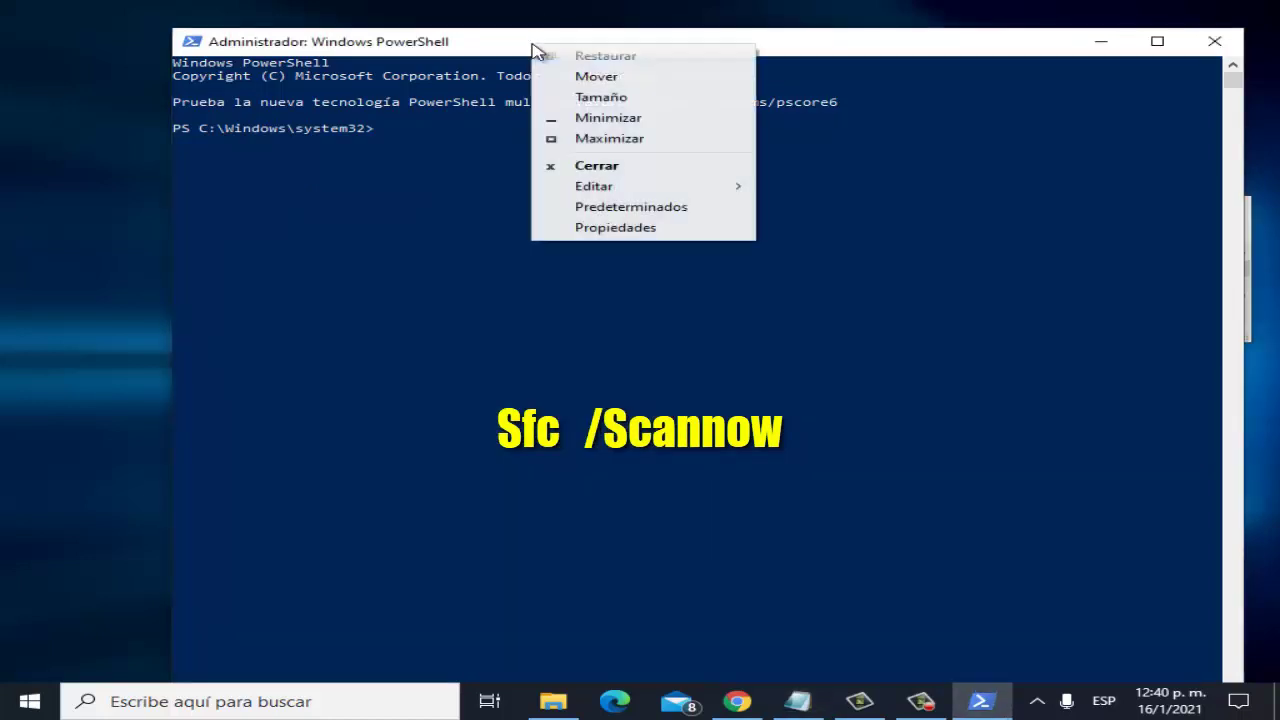
{"action": "mouse_move", "coordinate": [634, 186]}
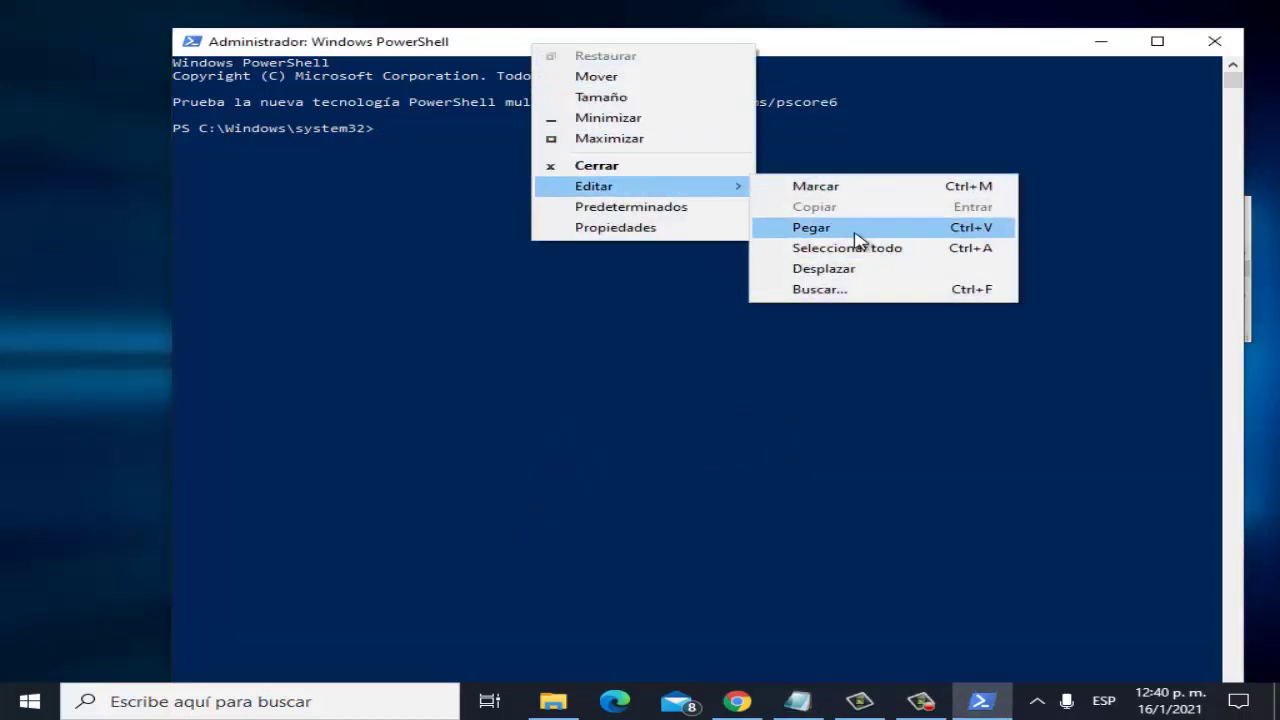
{"action": "left_click", "coordinate": [855, 230]}
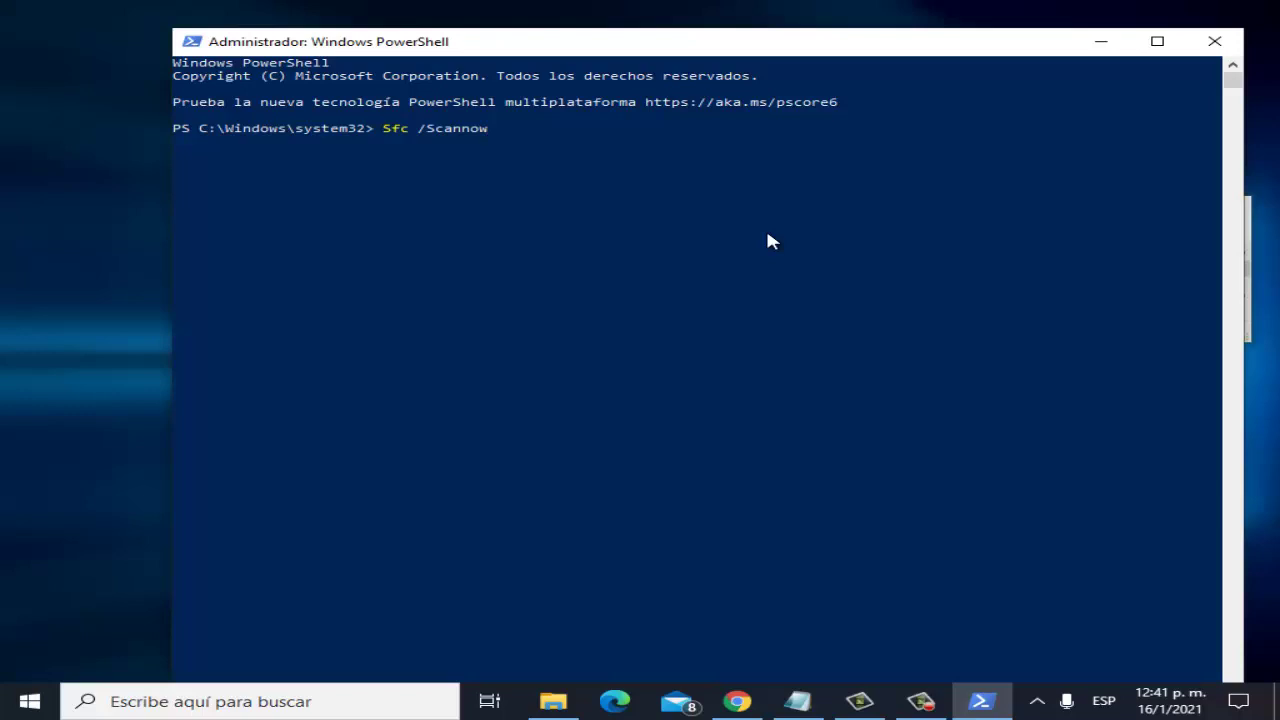
Close the PowerShell window and minimize the Notepad notes
{"action": "left_click", "coordinate": [1214, 41]}
{"action": "left_click", "coordinate": [1087, 215]}
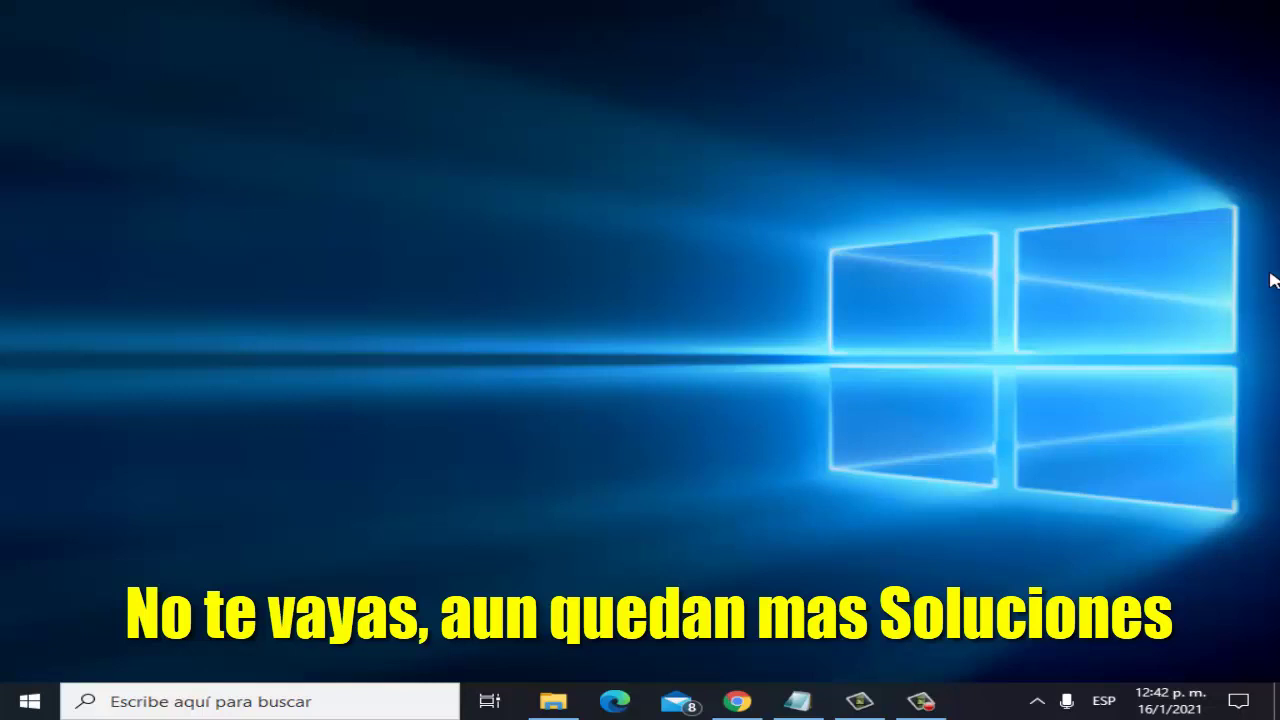
Check the Windows Update page under Actualización y seguridad in Windows Settings, and close Settings
{"action": "left_click", "coordinate": [265, 701]}
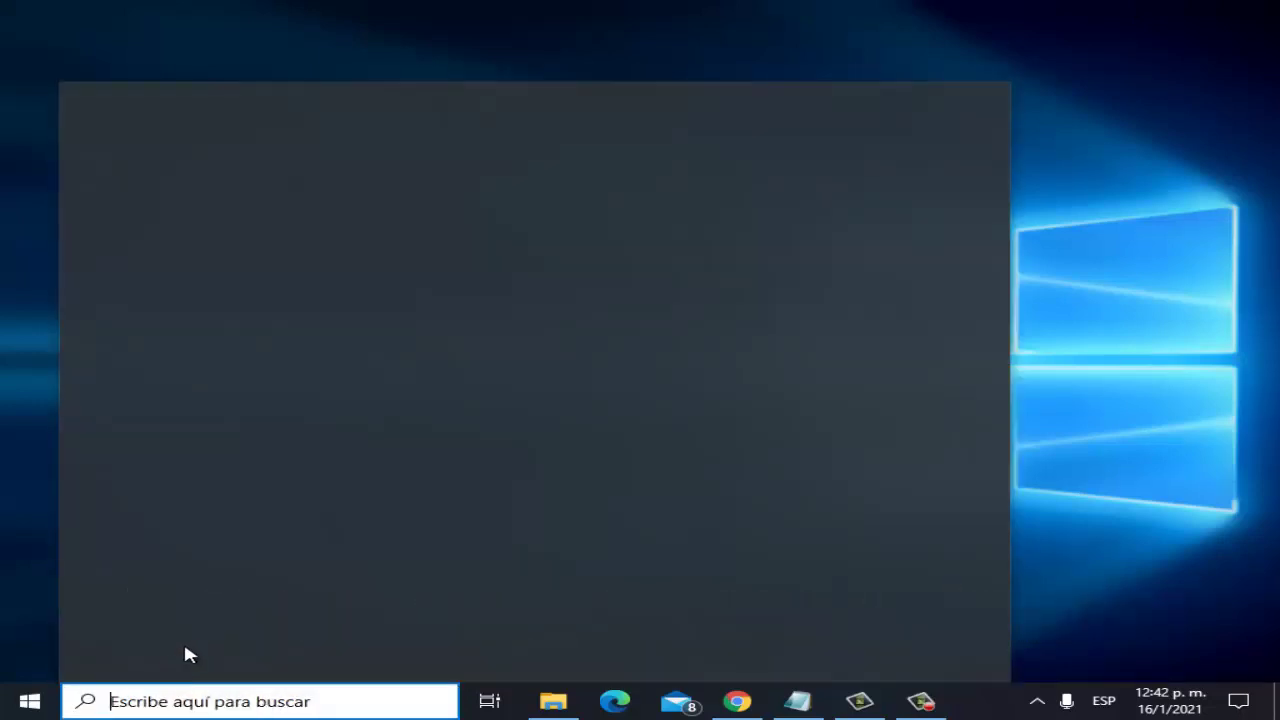
{"action": "left_click", "coordinate": [26, 700]}
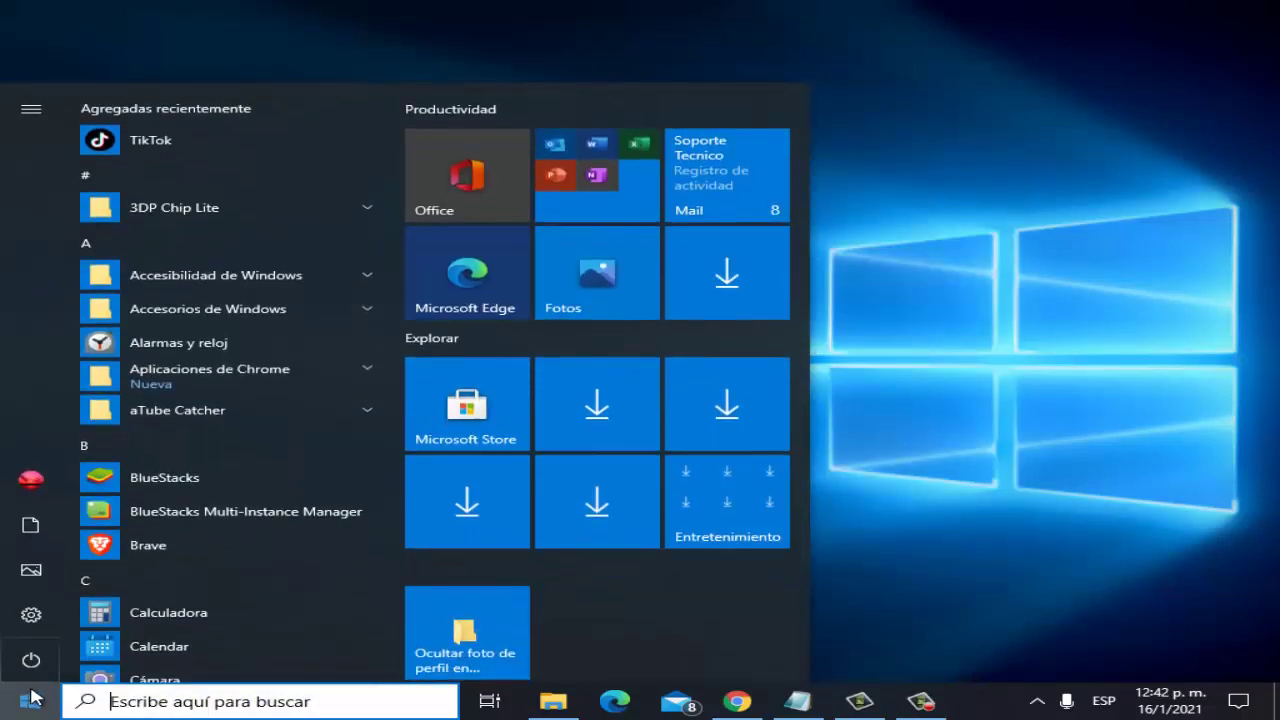
{"action": "mouse_move", "coordinate": [50, 640]}
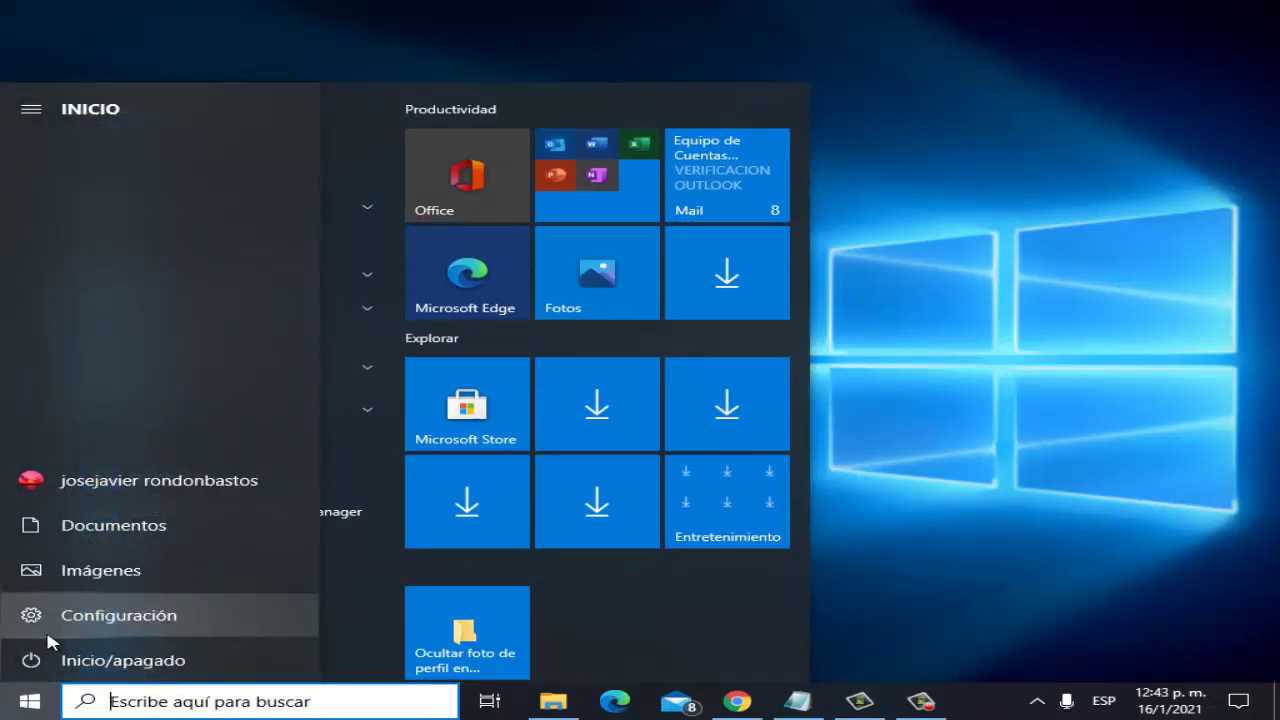
{"action": "left_click", "coordinate": [88, 630]}
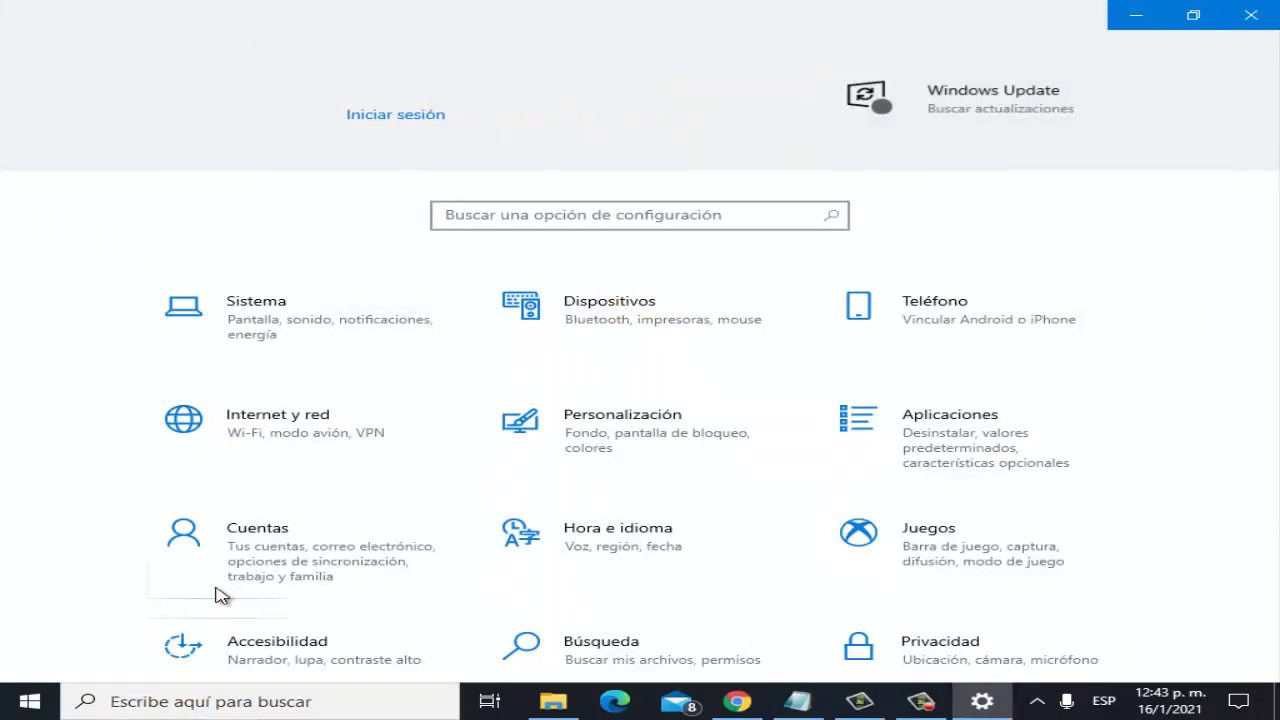
{"action": "scroll", "coordinate": [309, 543], "scroll_direction": "down", "scroll_amount": 3}
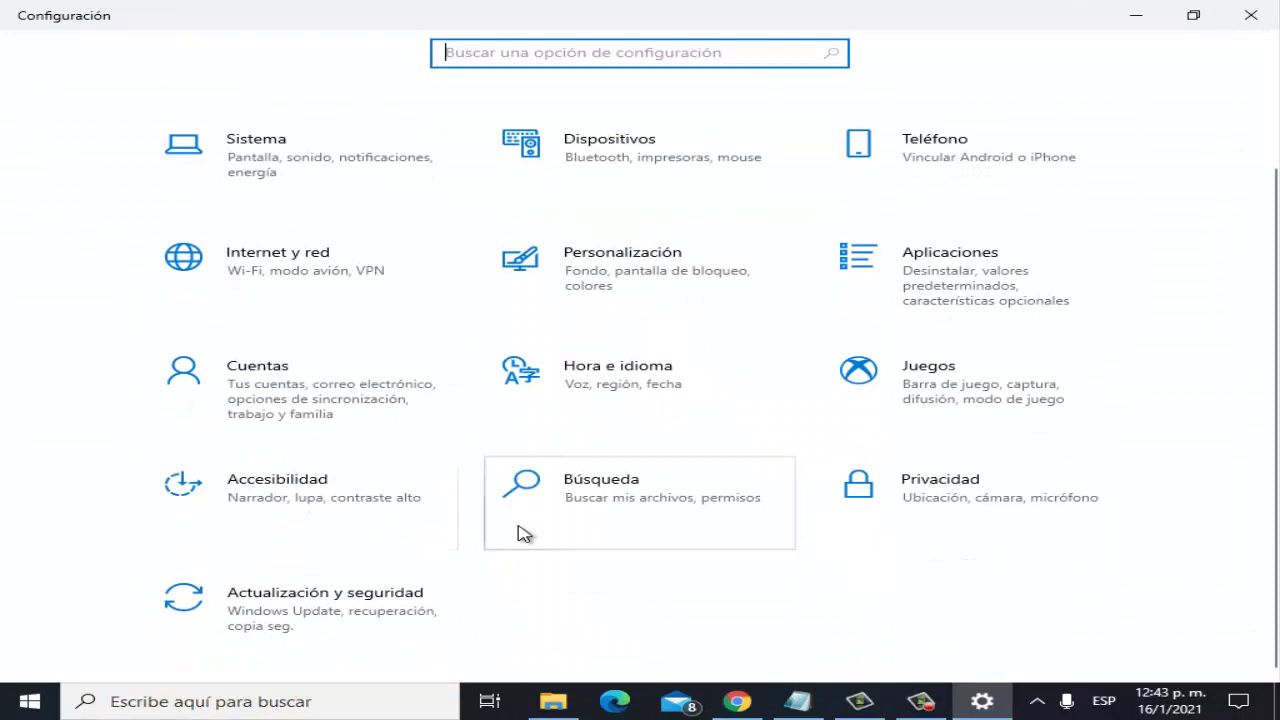
{"action": "left_click", "coordinate": [316, 598]}
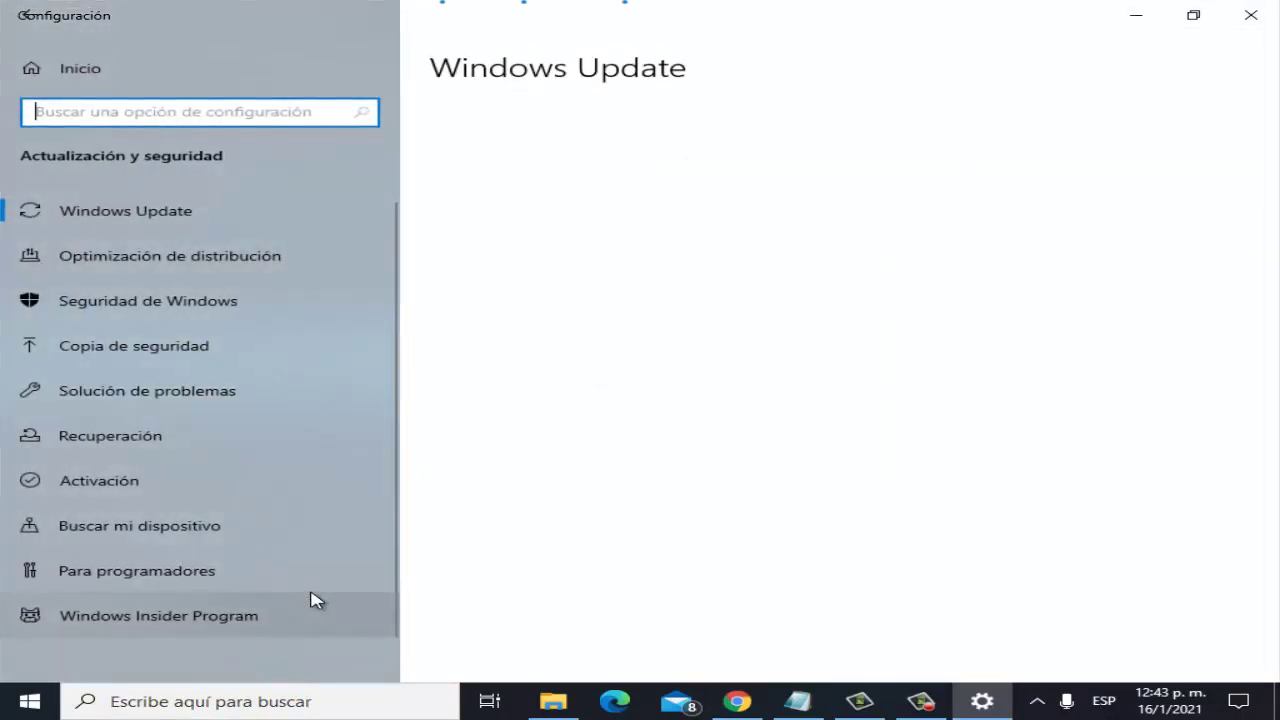
{"action": "left_click", "coordinate": [185, 209]}
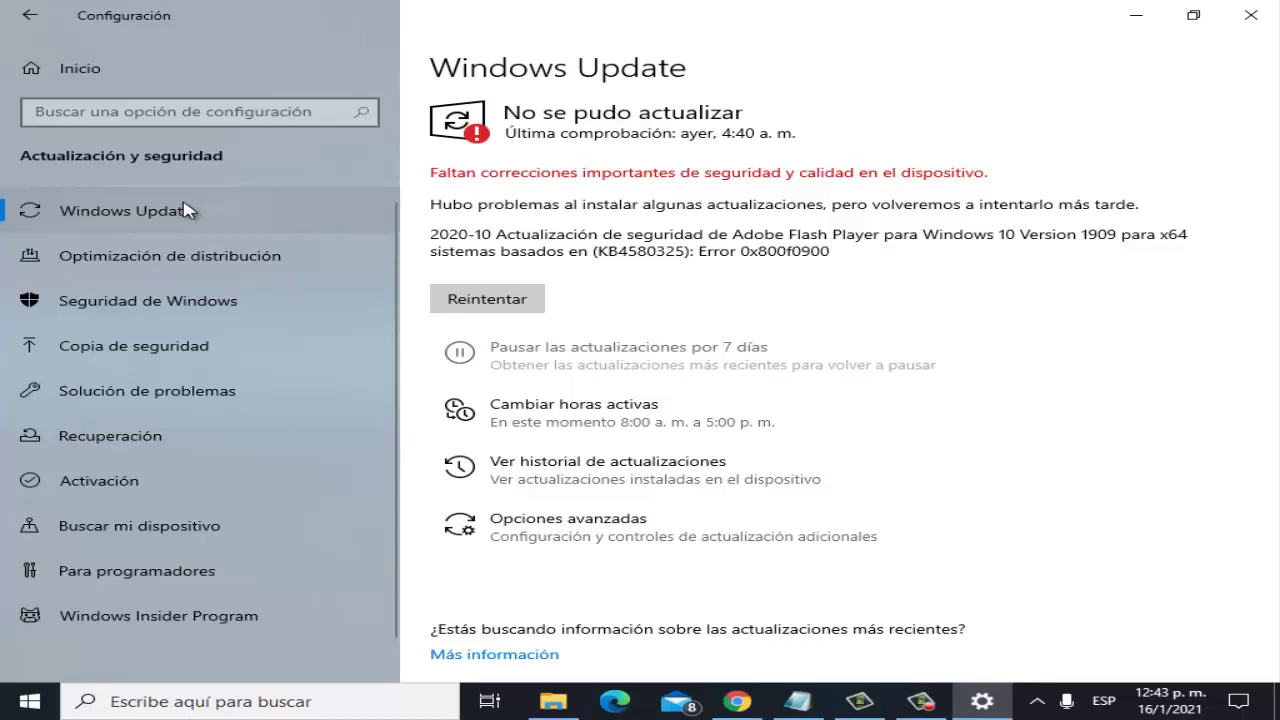
{"action": "left_click", "coordinate": [1250, 15]}
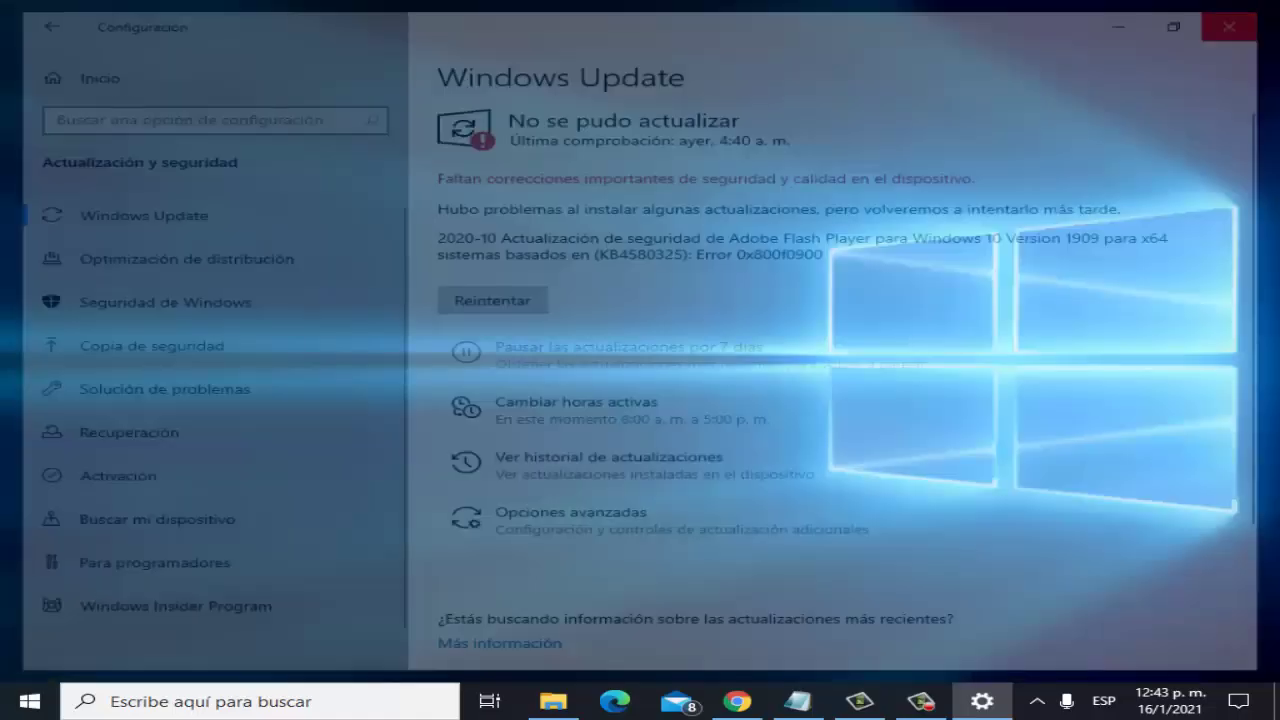